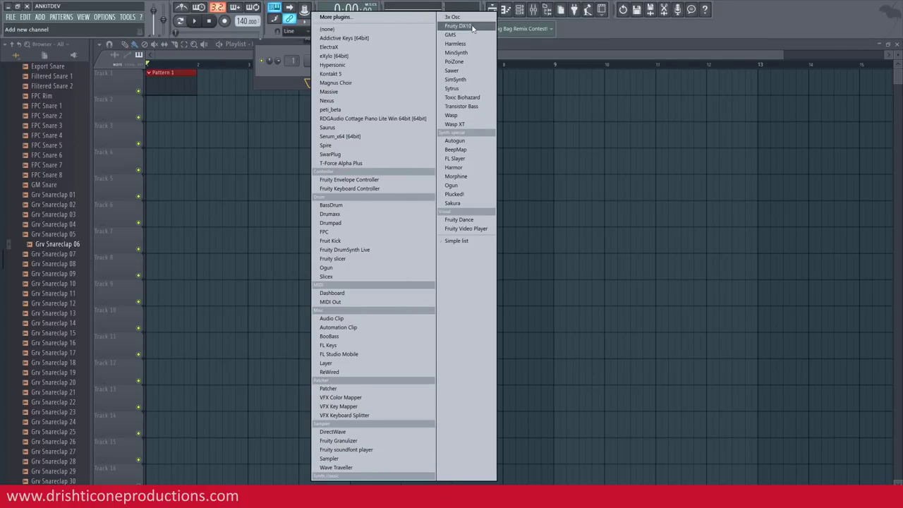
Step: Add an FL Keys channel, open its piano roll, and shrink the control area to enlarge the note grid
left_click(343, 345)
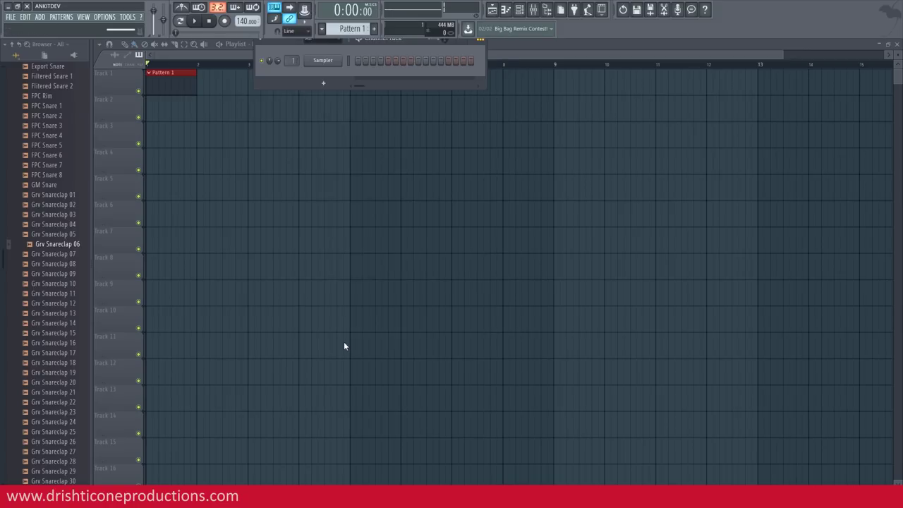
right_click(325, 75)
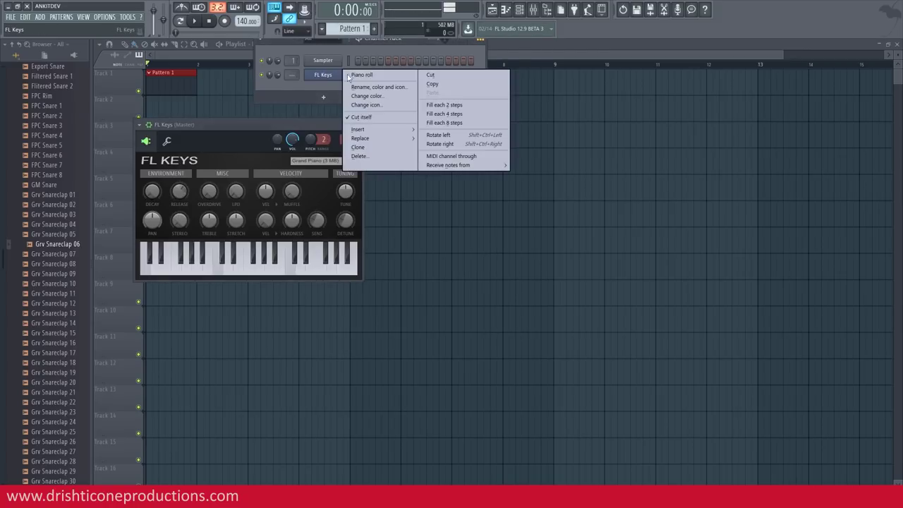
left_click(349, 76)
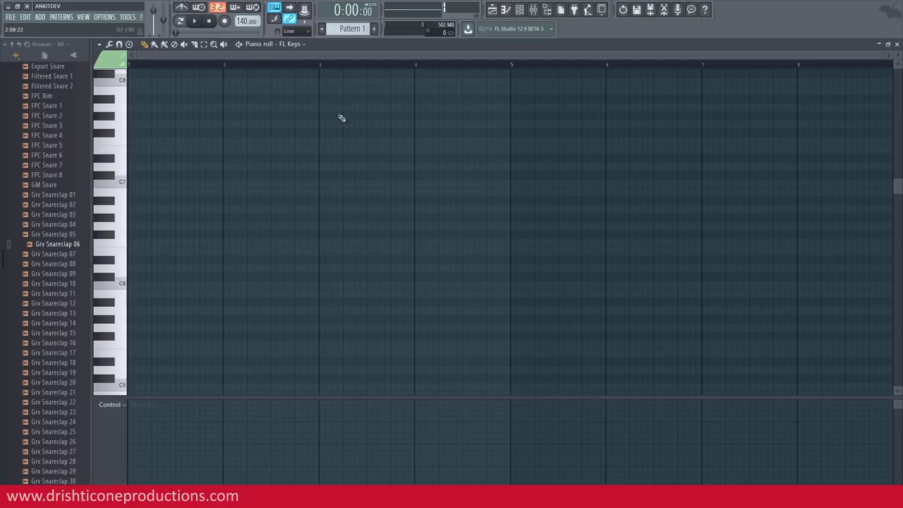
left_click_drag(504, 401, 498, 418)
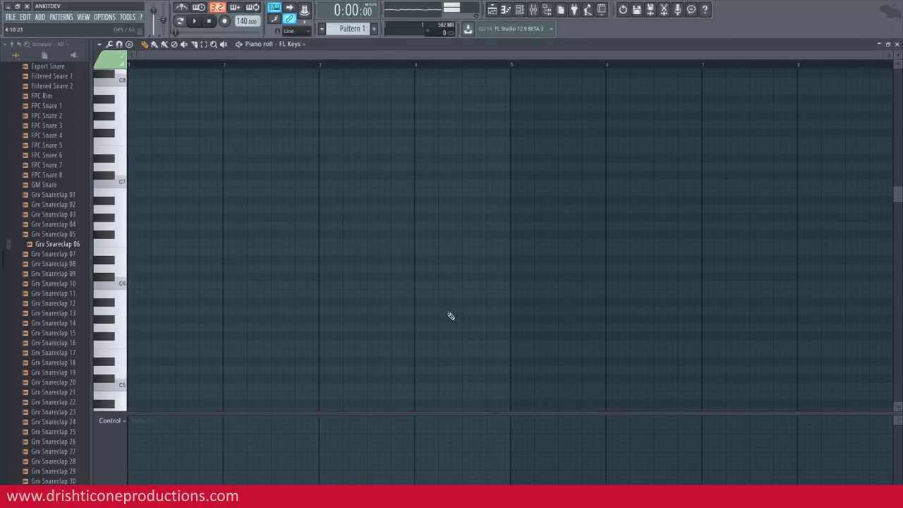
left_click(252, 192)
left_click(321, 167)
left_click(412, 132)
left_click(463, 191)
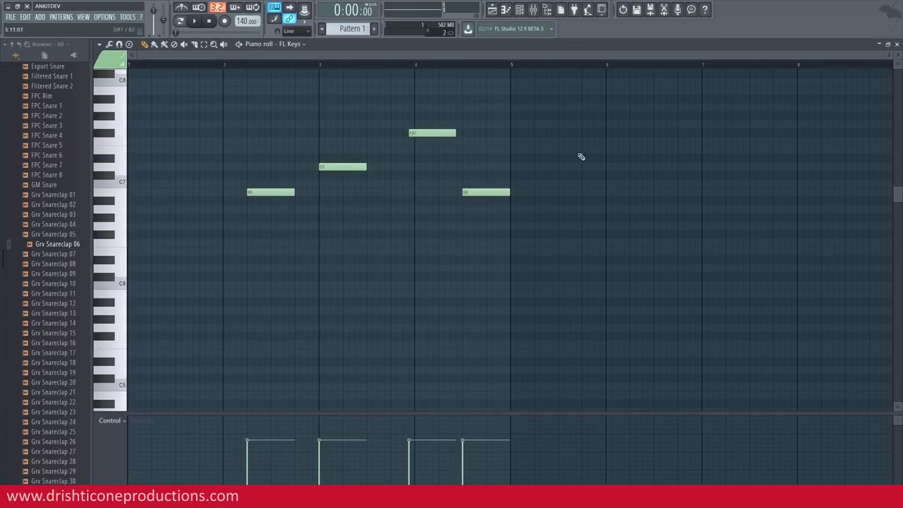
left_click(579, 150)
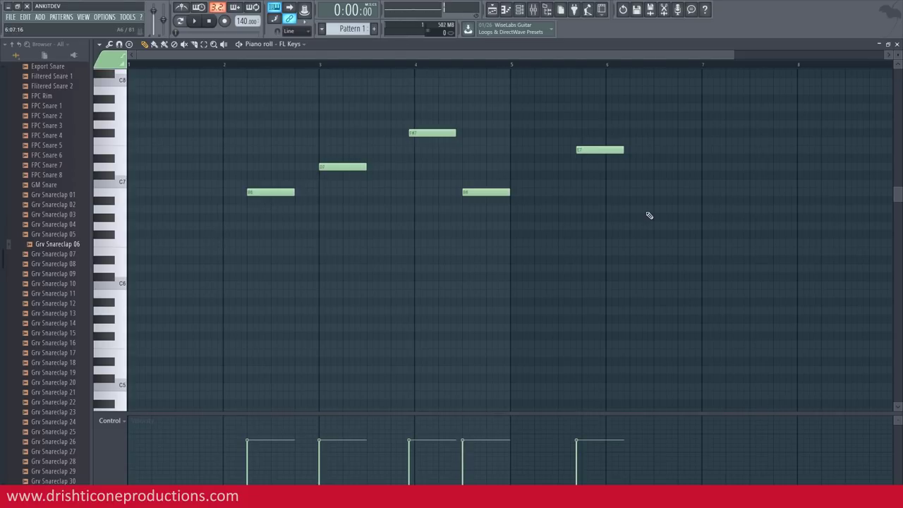
right_click(612, 150)
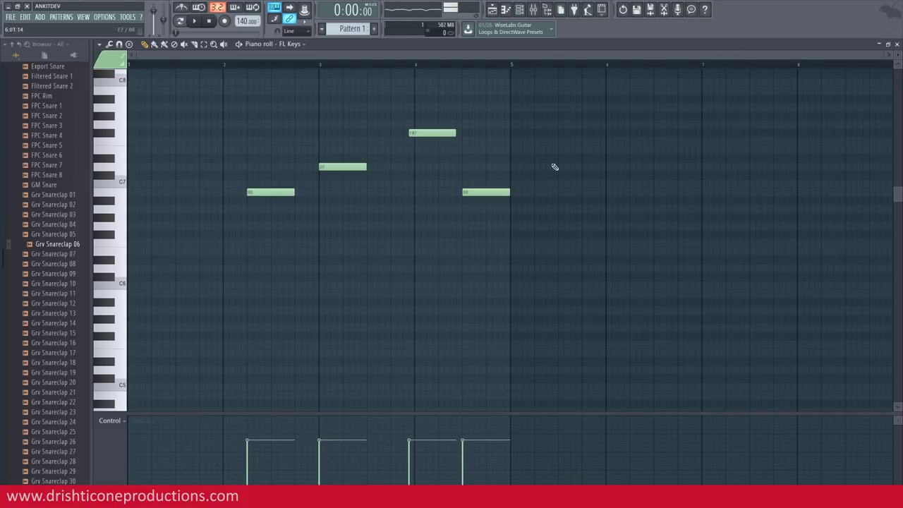
right_click(486, 192)
right_click(432, 132)
right_click(342, 166)
right_click(270, 192)
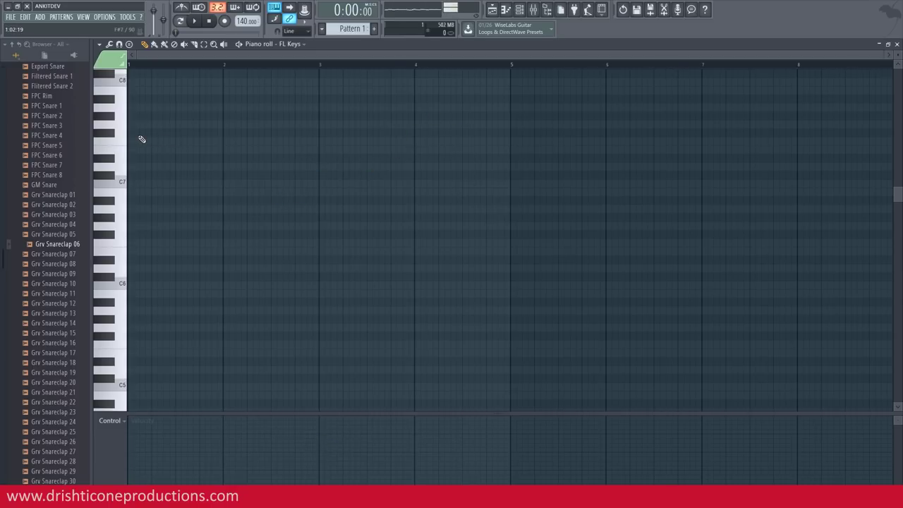
left_click(141, 133)
left_click(237, 124)
left_click(244, 158)
left_click(332, 141)
left_click(411, 124)
left_click(464, 184)
left_click(577, 149)
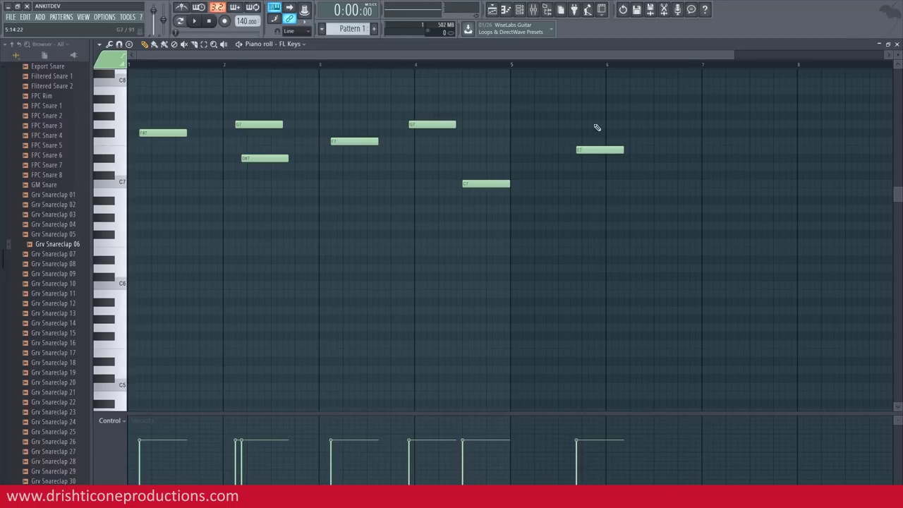
right_click(600, 149)
right_click(469, 183)
right_click(432, 124)
right_click(268, 124)
right_click(271, 158)
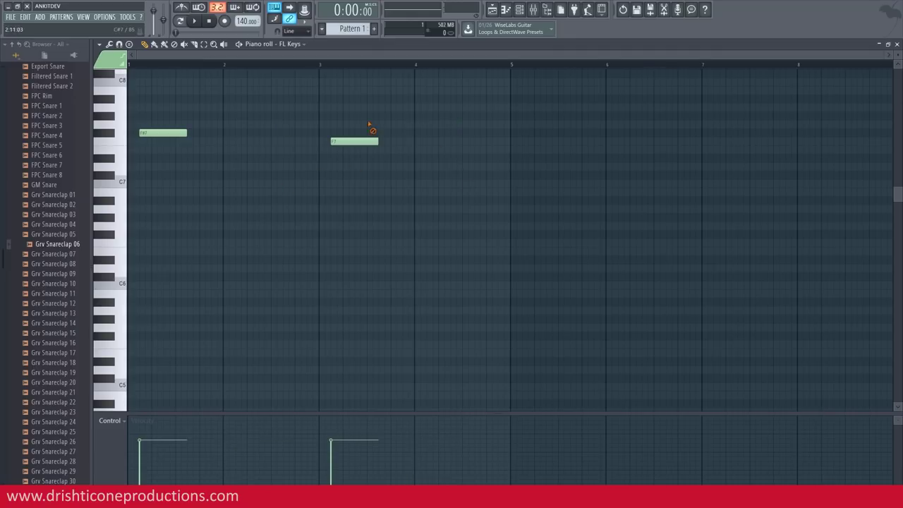
right_click(356, 141)
right_click(170, 133)
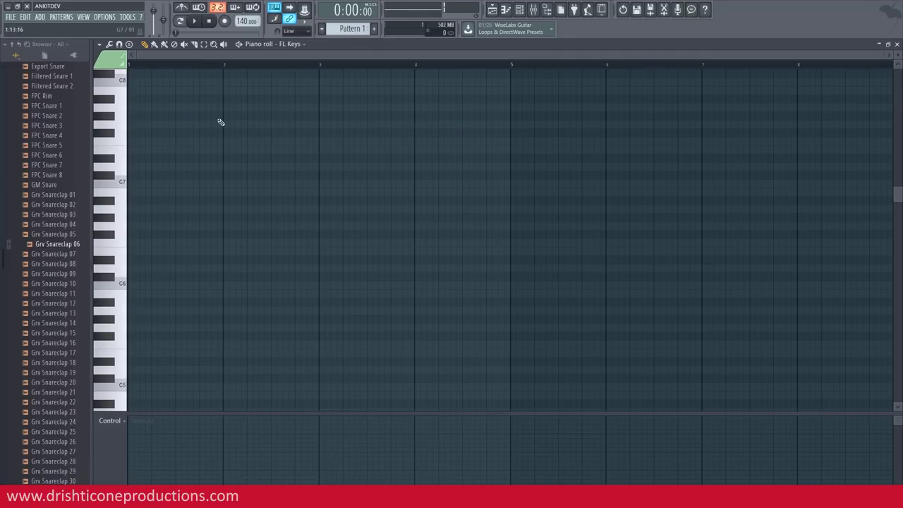
Step: Place a chord of C7, D#7 and G7 at bar 1 and lengthen its notes to two bars
left_click(165, 185)
left_click(155, 158)
left_click(152, 124)
left_click_drag(130, 96, 321, 182)
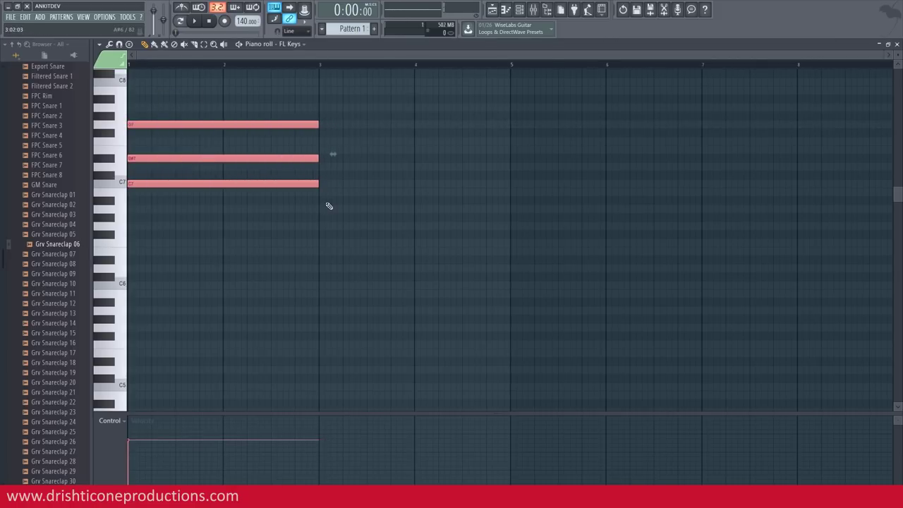
Step: Add a second two-bar chord of A#6, D7 and F7 at bar 3 and play the progression
left_click(321, 200)
left_click(342, 200)
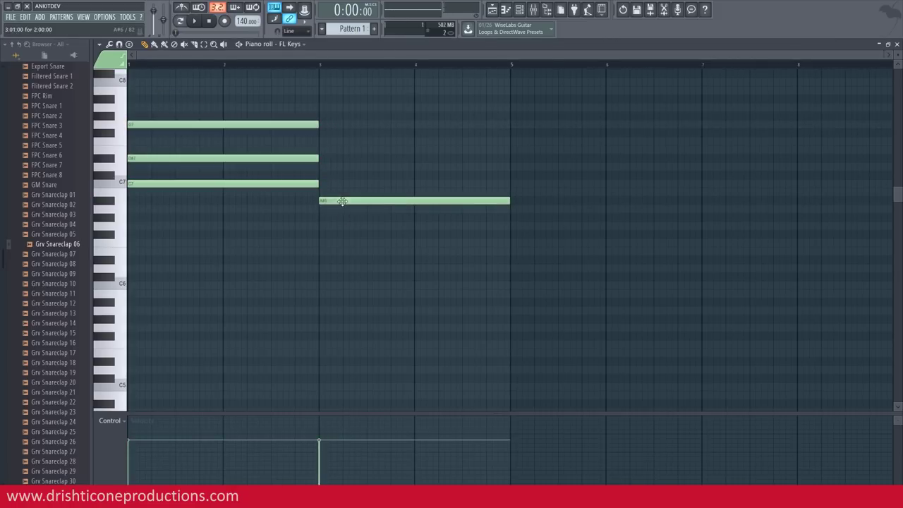
left_click(320, 167)
left_click(323, 141)
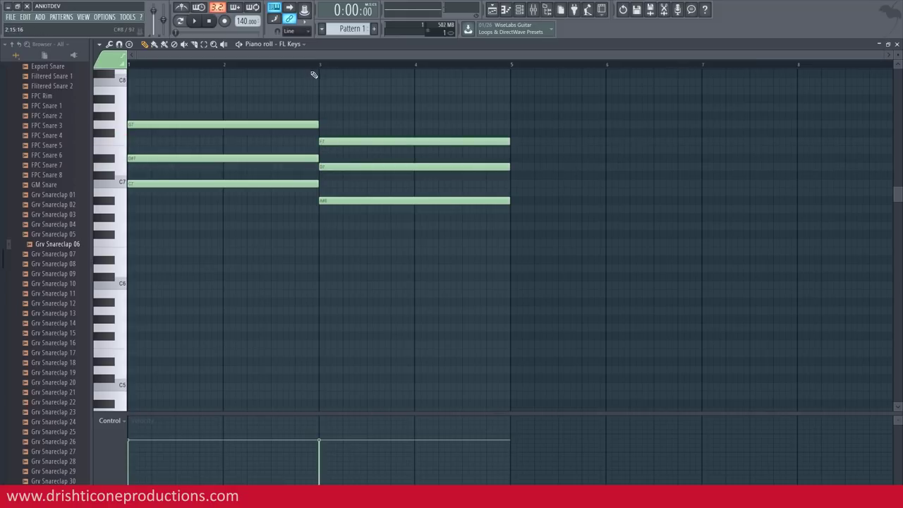
key("space")
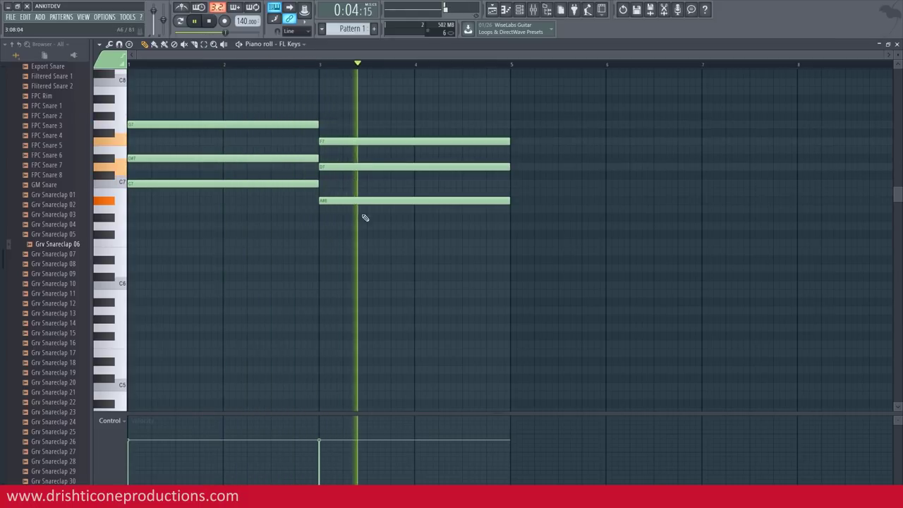
scroll(361, 215, "up", 3)
key("space")
Step: Add quarter-bar melody notes G6 and F6 below the first chord, starting on beat 2 of bar 1, and audition them
scroll(332, 224, "up", 1)
scroll(232, 225, "down", 4)
left_click_drag(156, 226, 148, 202)
left_click(180, 218)
left_click_drag(244, 193, 196, 232)
key("space")
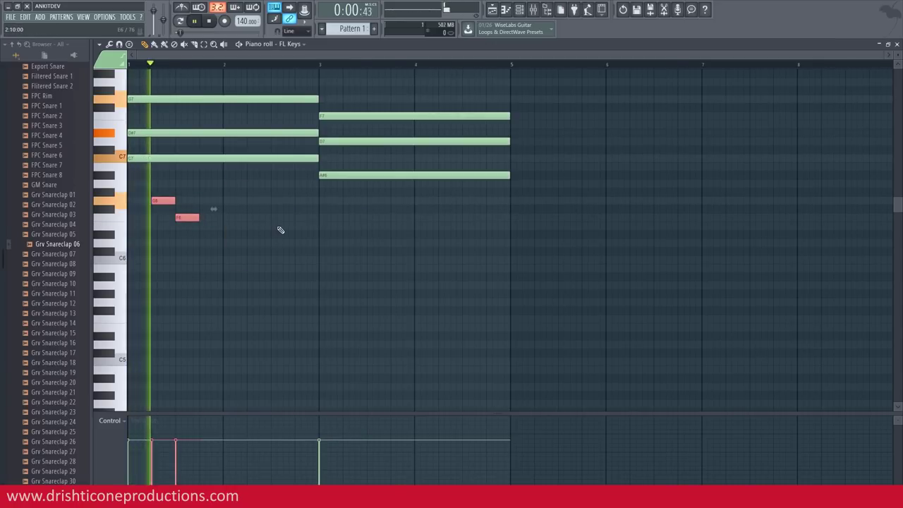
key("space")
Step: Continue the melody with D6 at the end of bar 1 and D#6 at the start of bar 2, and audition it
left_click(211, 241)
mouse_move(212, 242)
left_mouse_down()
mouse_move(221, 227)
mouse_move(227, 236)
left_mouse_up()
key("space")
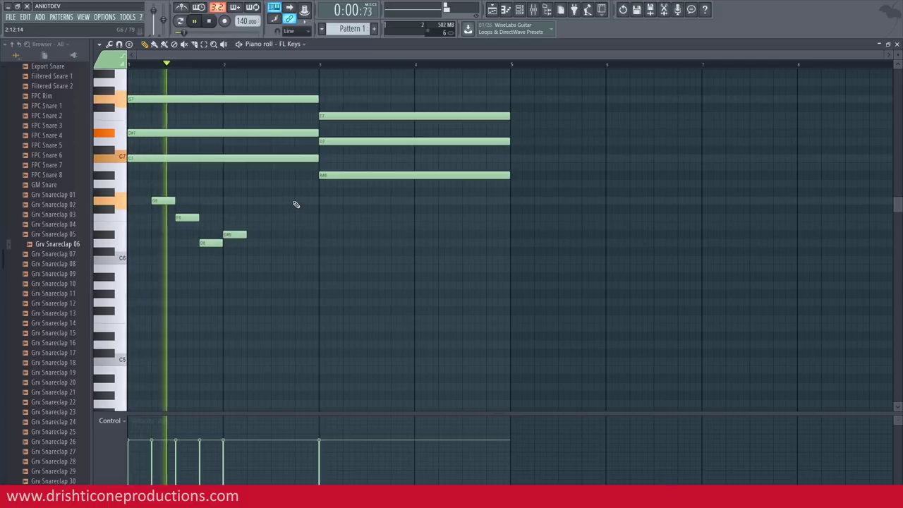
key("space")
Step: Complete bar 2 of the melody with F6, D#6 and D6 notes and play it back
left_click(251, 217)
left_click(275, 233)
left_click_drag(296, 252, 294, 240)
key("space")
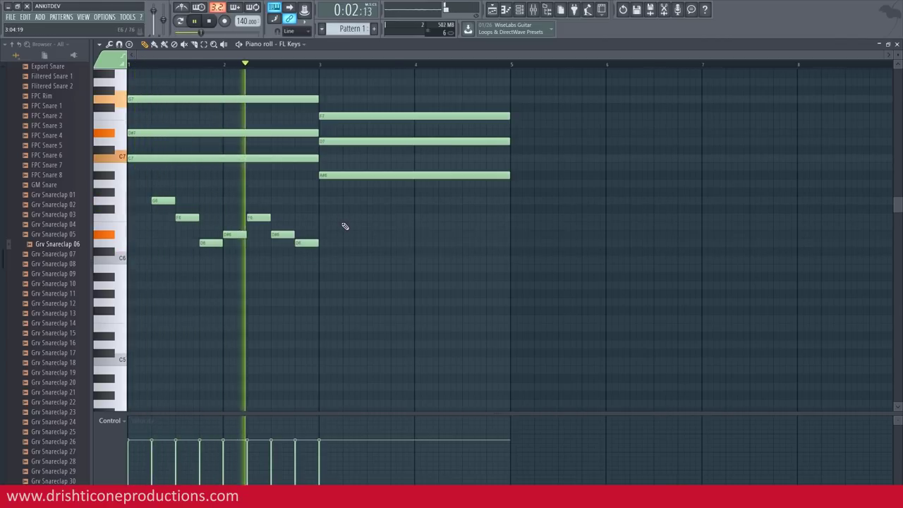
key("space")
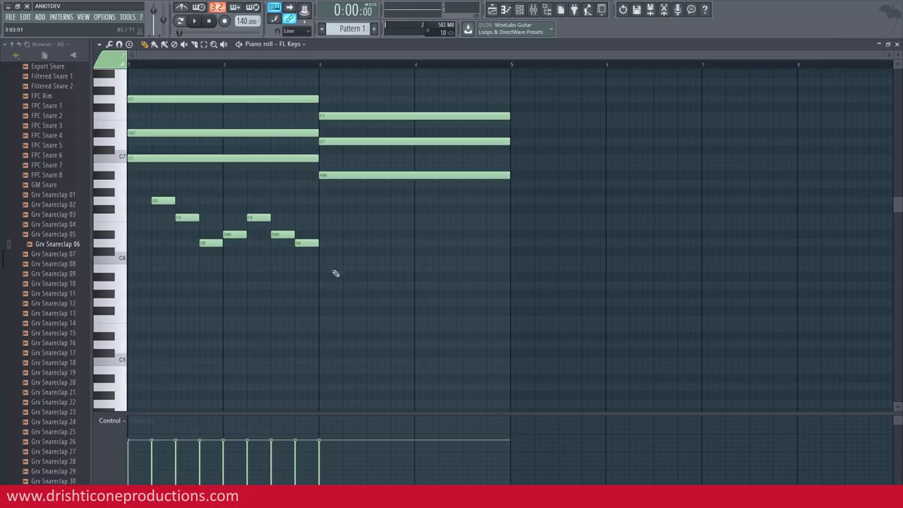
Step: Add melody notes B5, C6, D6, D#6, F6, C#6 and C6 under the second chord, from beat 2 of bar 3
left_click(346, 269)
left_click_drag(371, 252, 379, 259)
left_click(395, 242)
left_click(417, 234)
left_click(444, 217)
left_click_drag(464, 234, 466, 252)
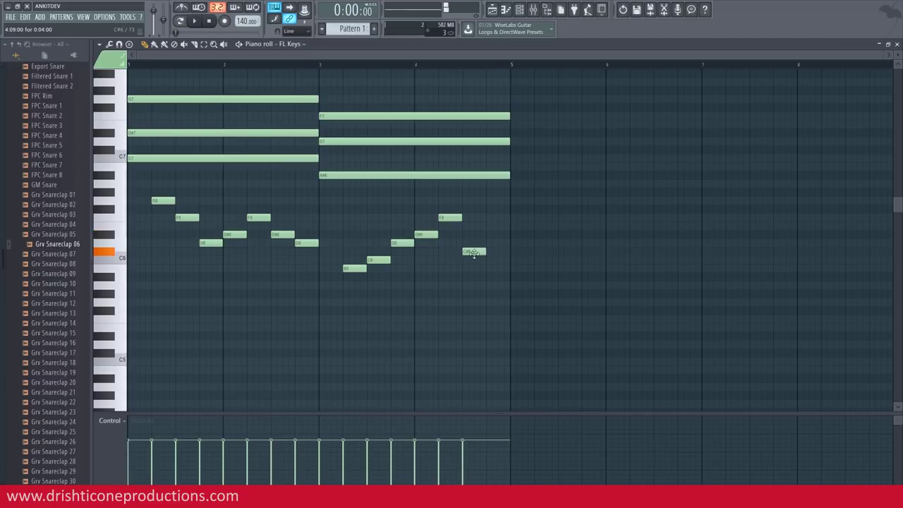
left_click(488, 260)
Step: Raise the C#6 melody note in bar 4 to D6 while playing the pattern, and stop playback
key("space")
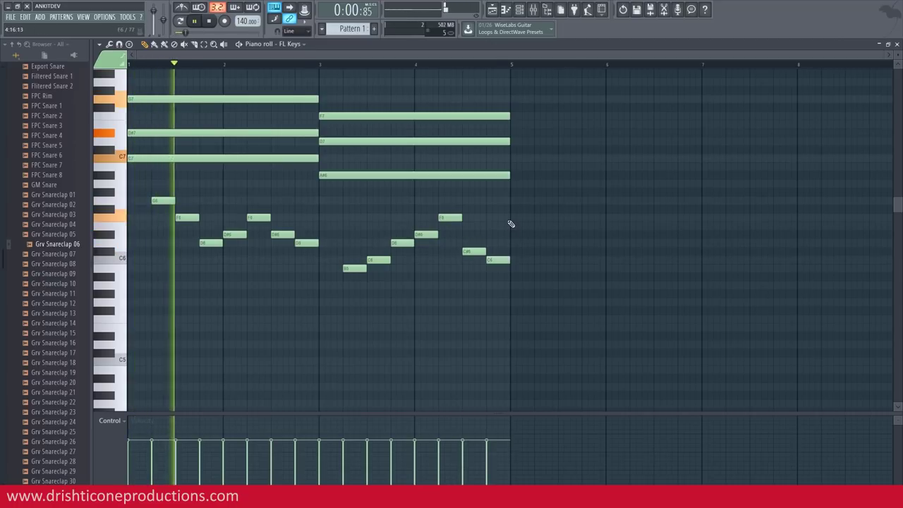
left_click_drag(472, 250, 472, 243)
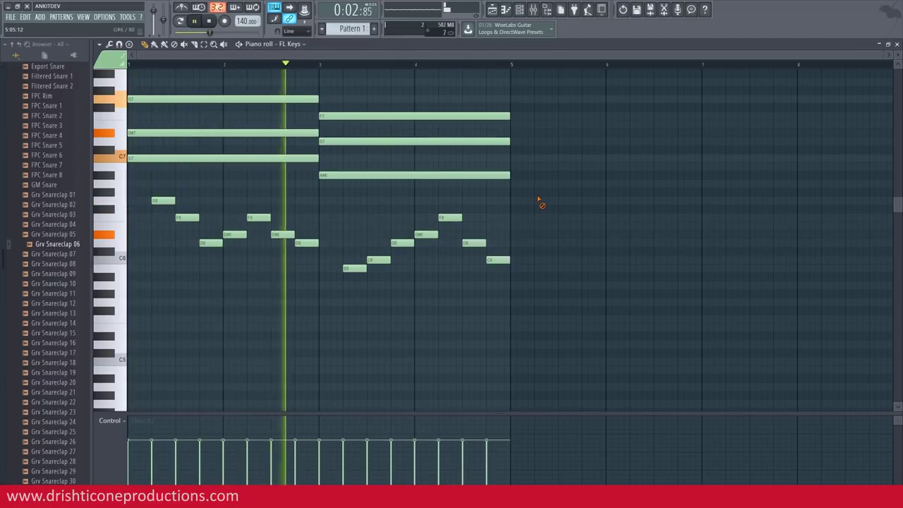
key("space")
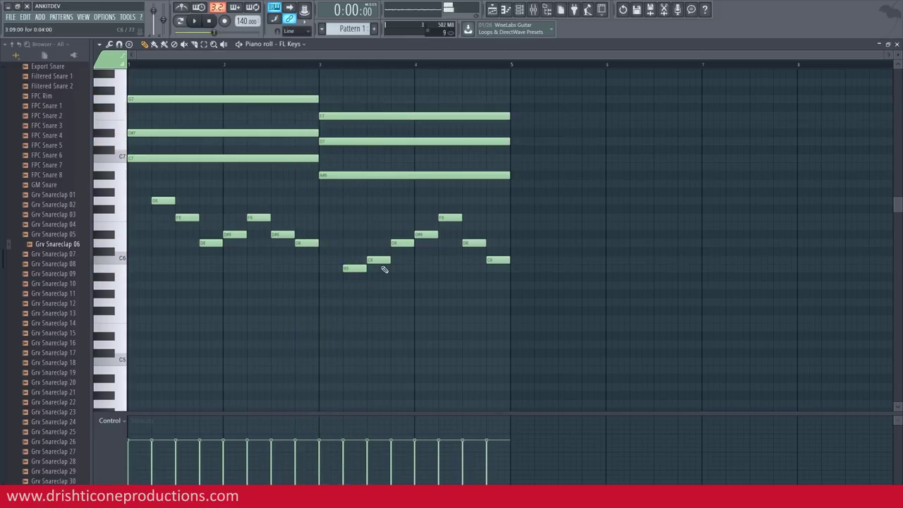
Step: Raise the first five melody notes under the second chord to C6, D6, D#6, F6 and G6, and play the pattern
left_click_drag(361, 268, 445, 200)
left_click(468, 241)
key("space")
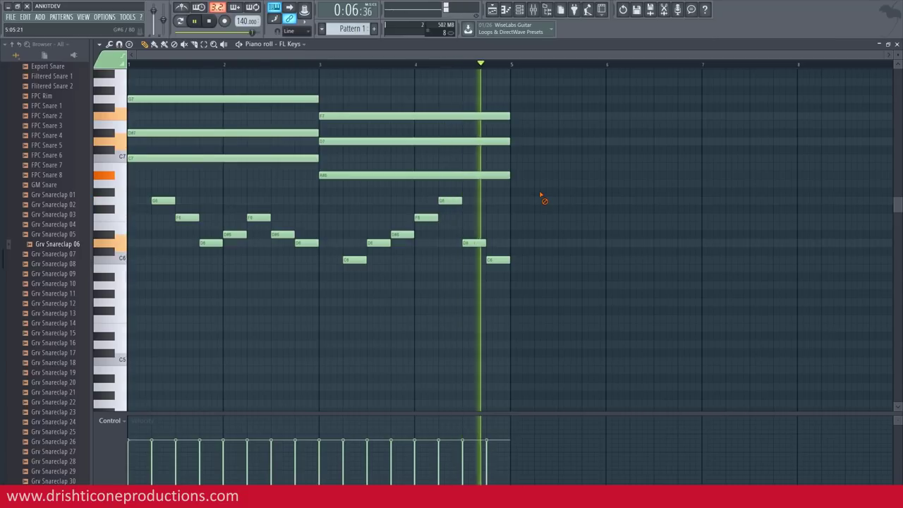
key("space")
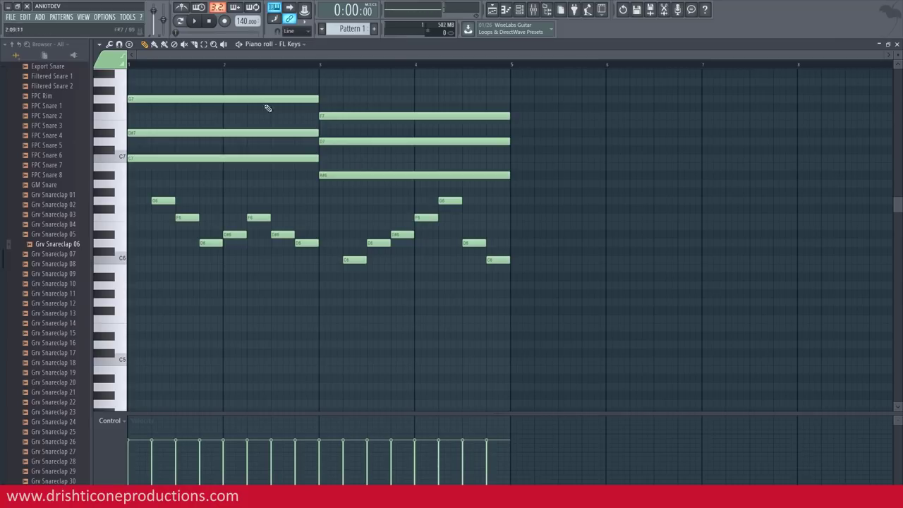
Step: Export the piano roll notes as a MIDI file named acasxdcvd in the midi folder
left_click(100, 45)
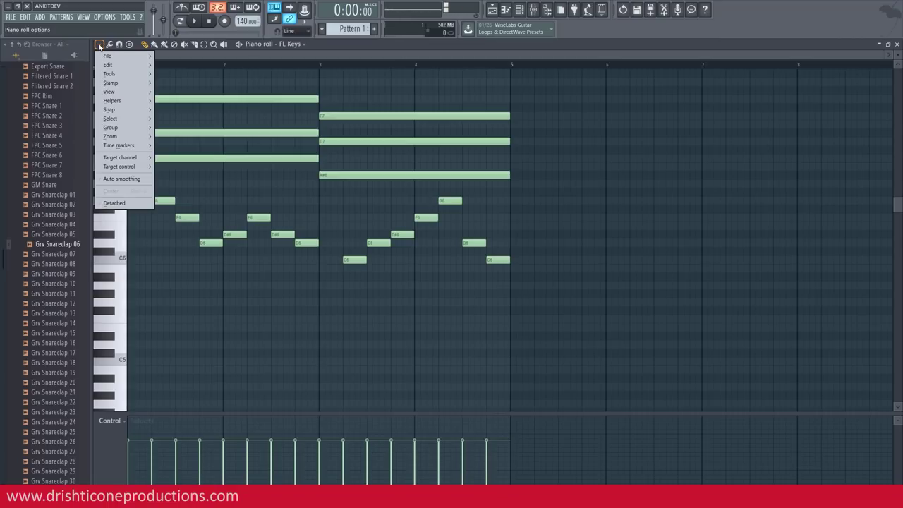
mouse_move(107, 56)
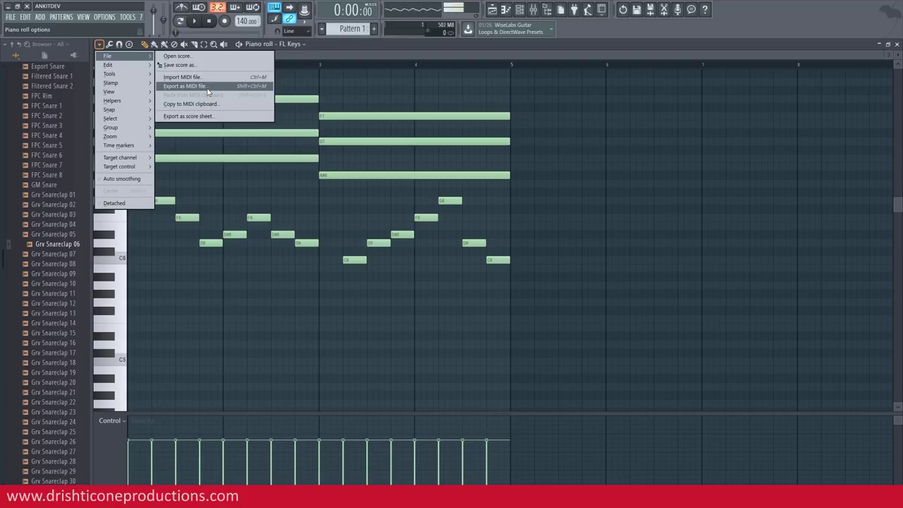
left_click(208, 91)
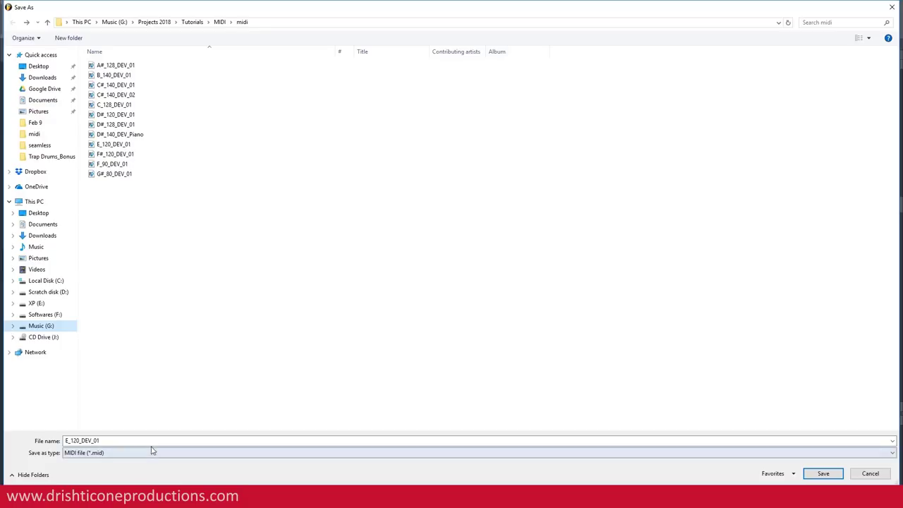
left_click(153, 442)
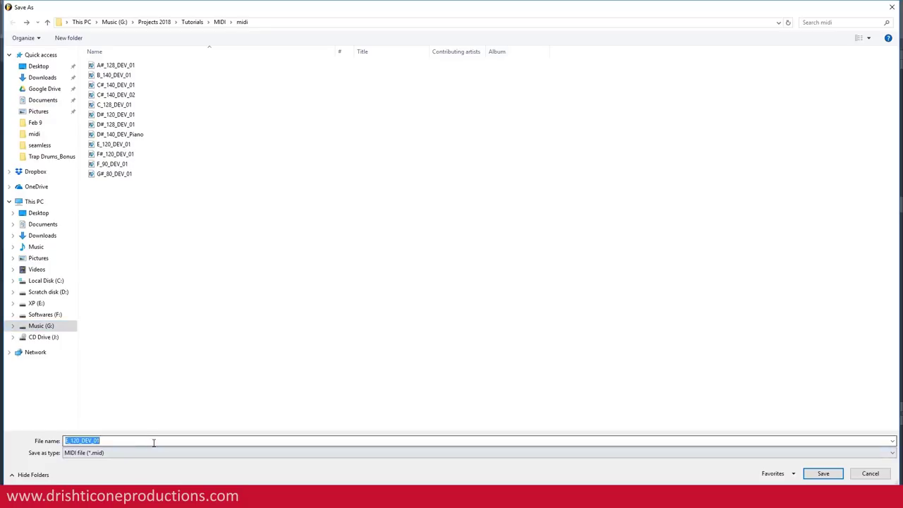
type("acasxdcvd")
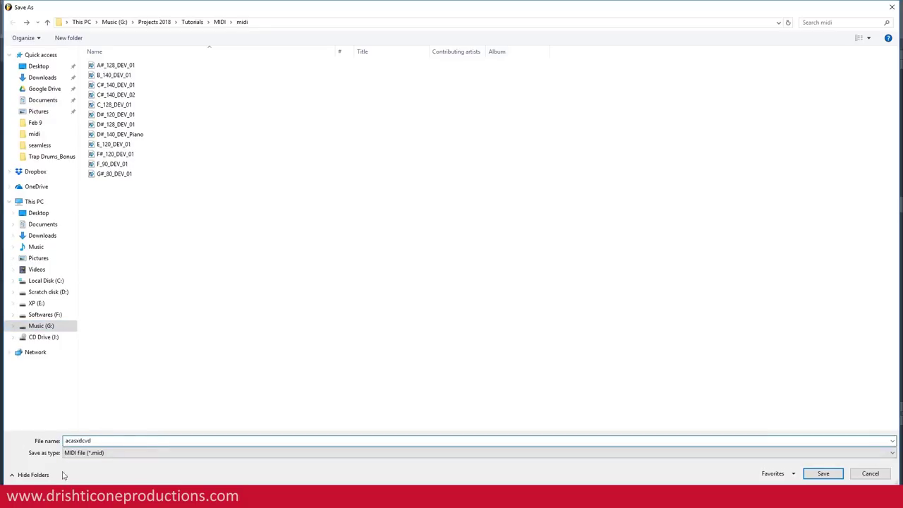
left_click(820, 473)
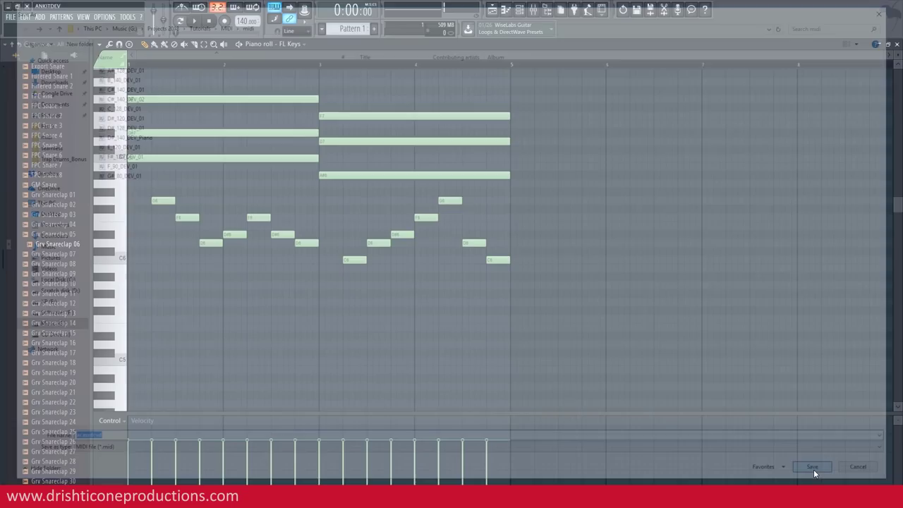
Step: Select all notes in the FL Keys piano roll and delete them
left_click_drag(405, 94, 444, 212)
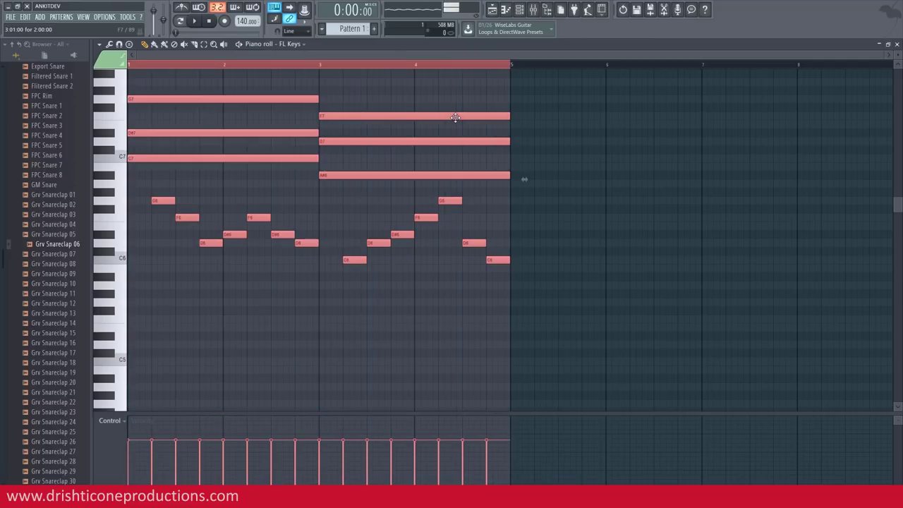
key("ctrl+a")
key("Delete")
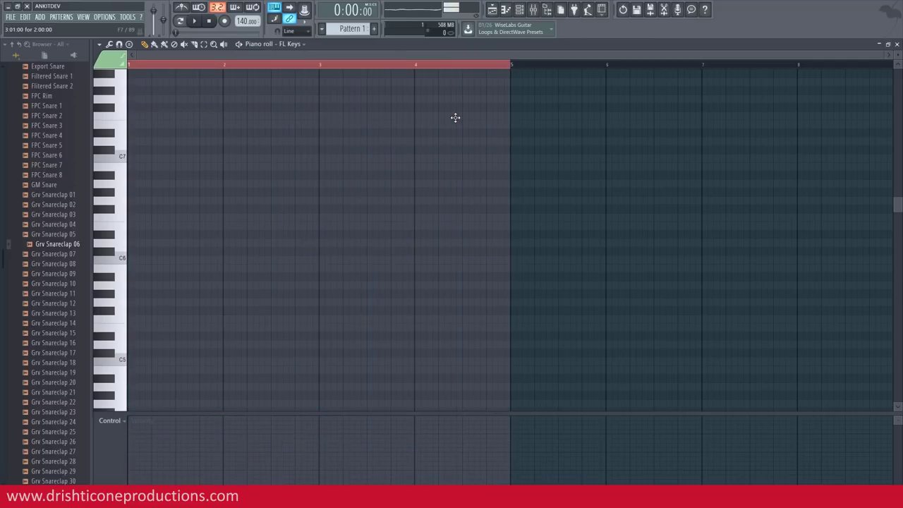
Step: Start a new project without saving the changes to untitled.flp
left_click(12, 16)
left_click(15, 28)
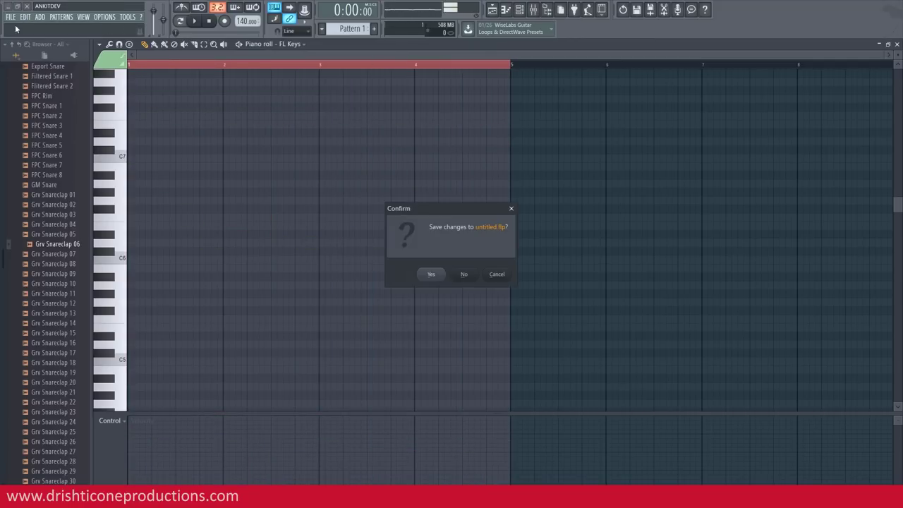
left_click(467, 277)
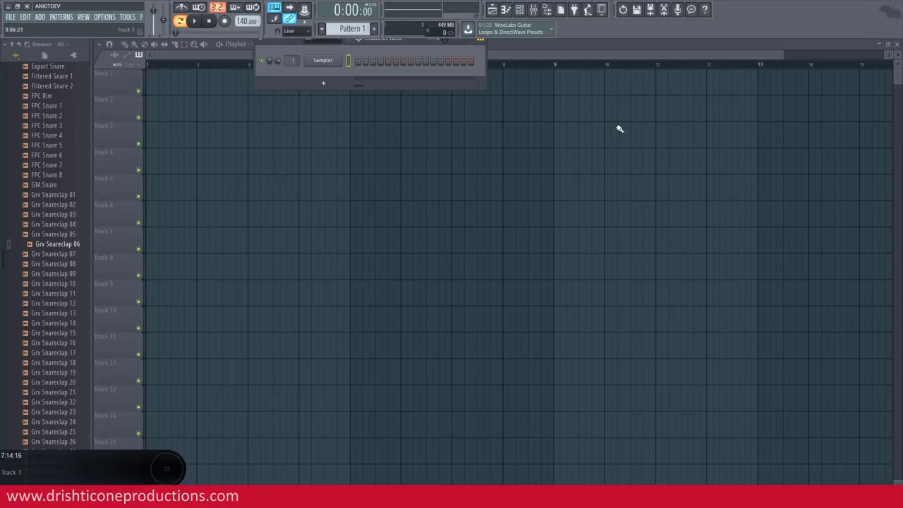
Step: Place a Pattern 1 clip at the start of Track 1 in the playlist and add an FL Keys channel
left_click(159, 82)
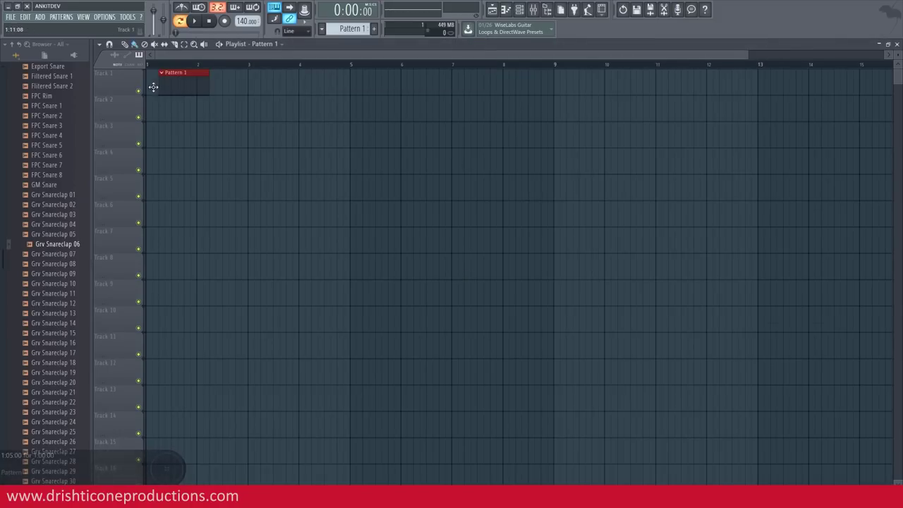
double_click(189, 81)
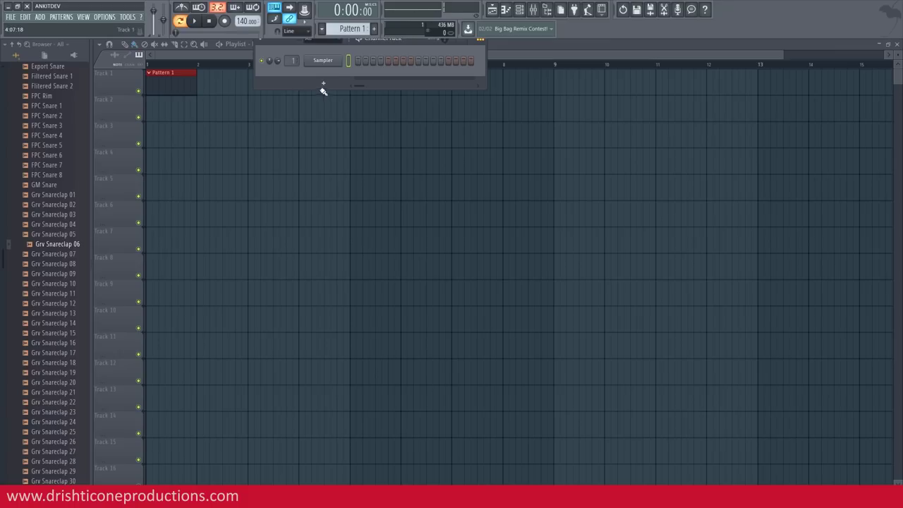
left_click(323, 85)
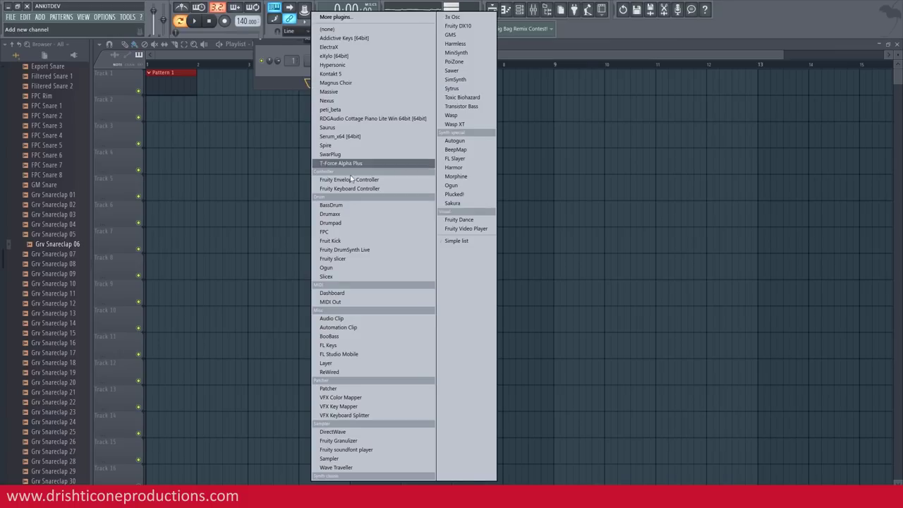
left_click(345, 346)
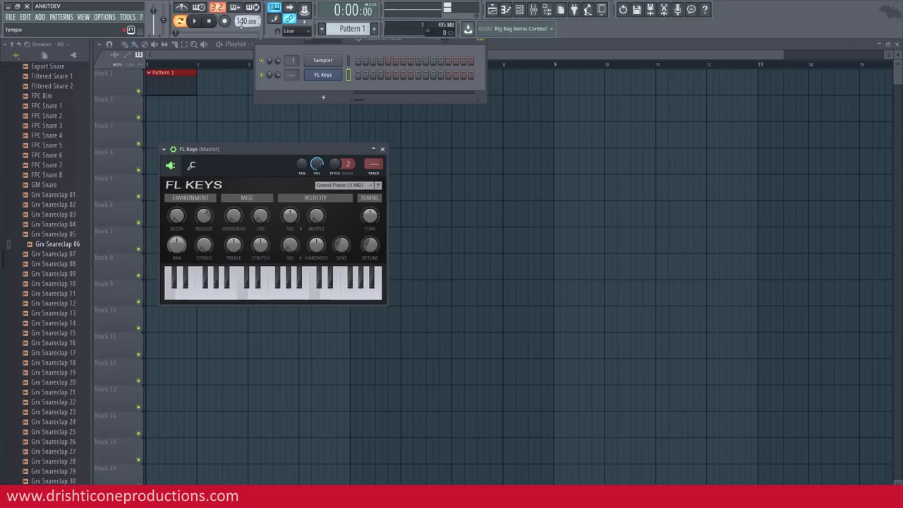
Step: Lower the project tempo to 105 BPM and replace the FL Keys channel's instrument with BooBass
left_click_drag(241, 21, 241, 30)
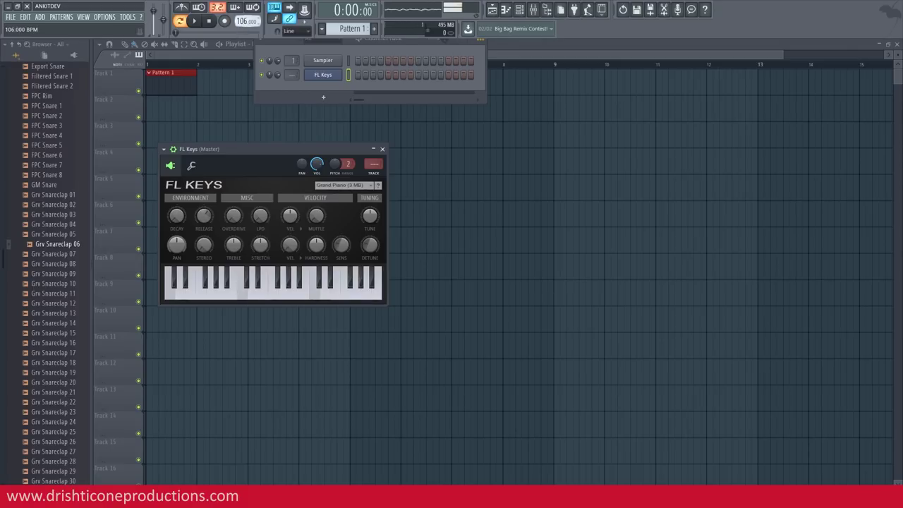
right_click(334, 77)
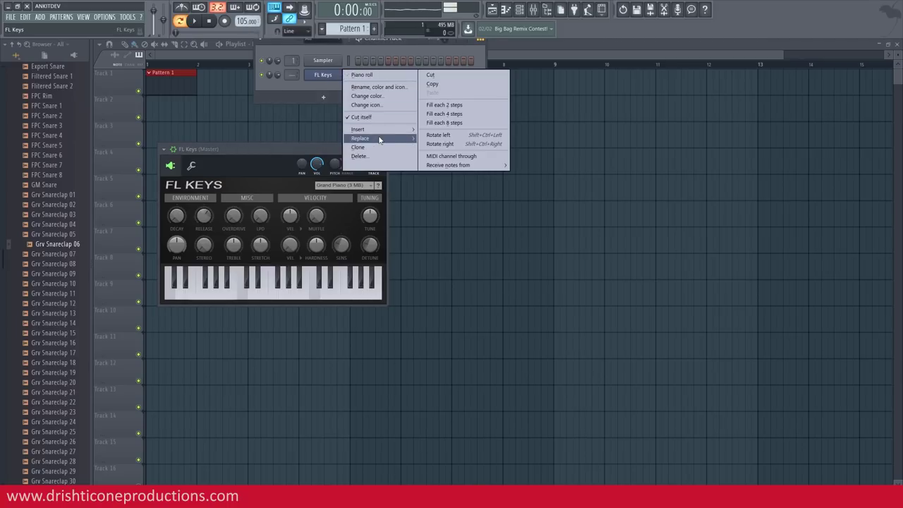
mouse_move(368, 139)
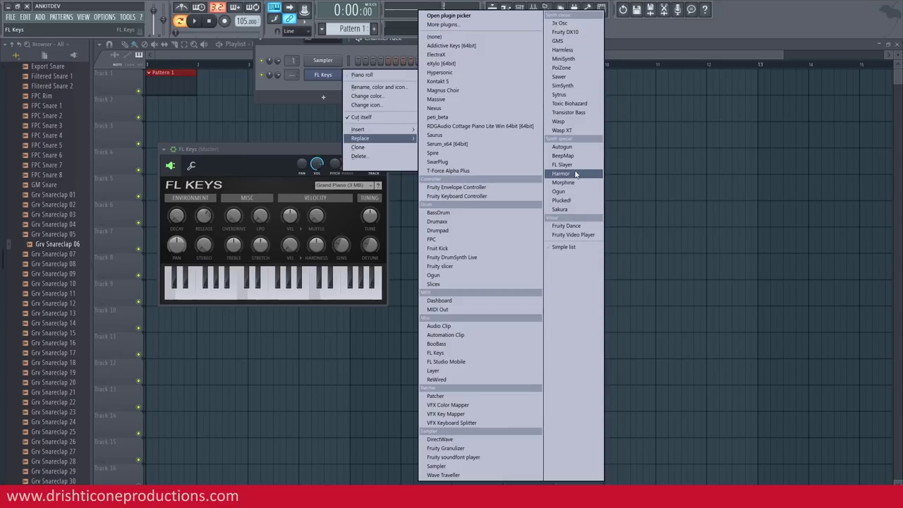
left_click(480, 344)
Step: Import the acasxdcvd MIDI file from the midi folder into the BooBass channel's piano roll
right_click(337, 76)
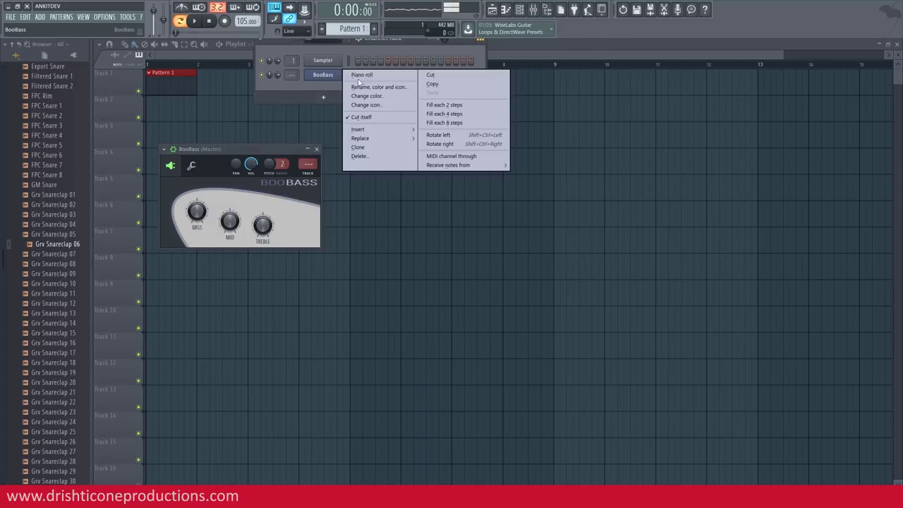
left_click(360, 77)
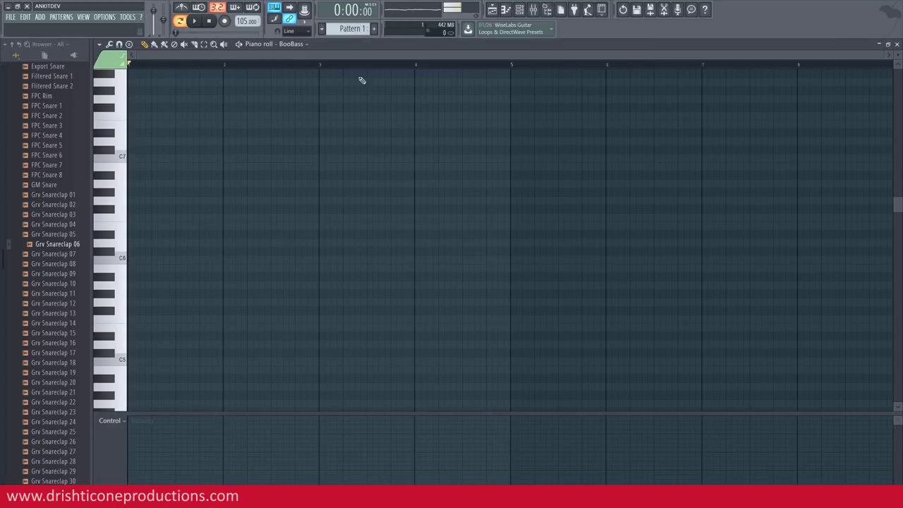
left_click(100, 45)
mouse_move(106, 56)
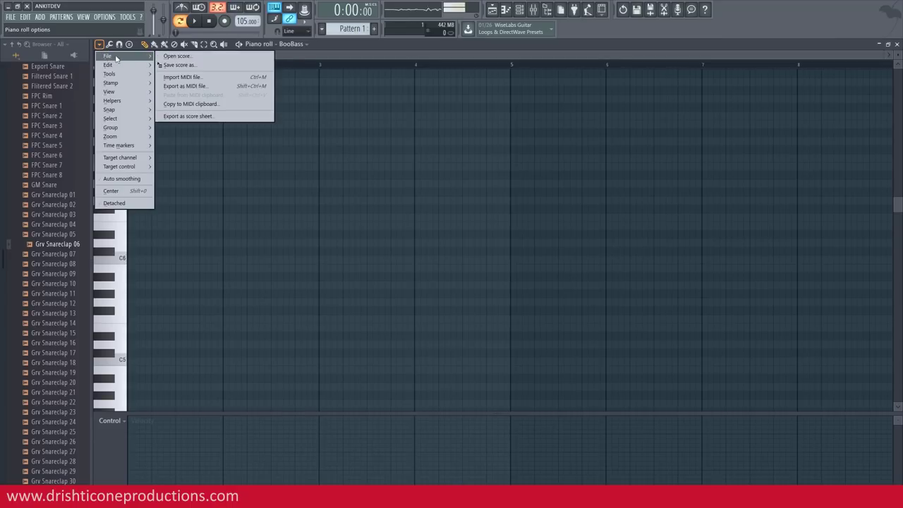
left_click(203, 80)
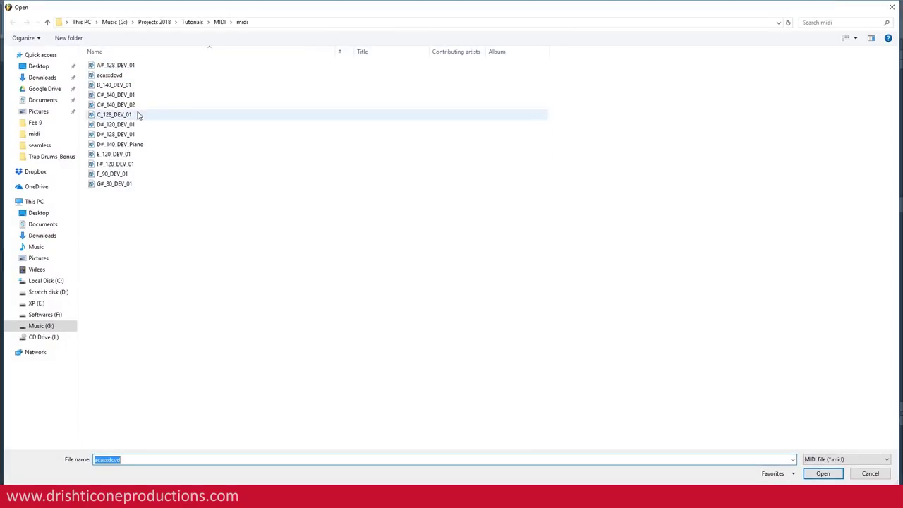
left_click(110, 79)
double_click(108, 77)
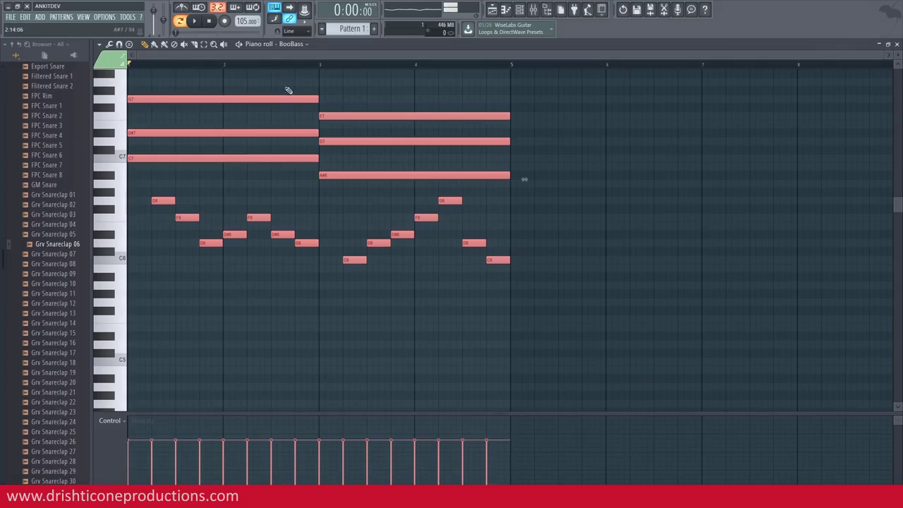
Step: Play the imported BooBass notes through the first four bars and stop playback
scroll(577, 166, "up", 3)
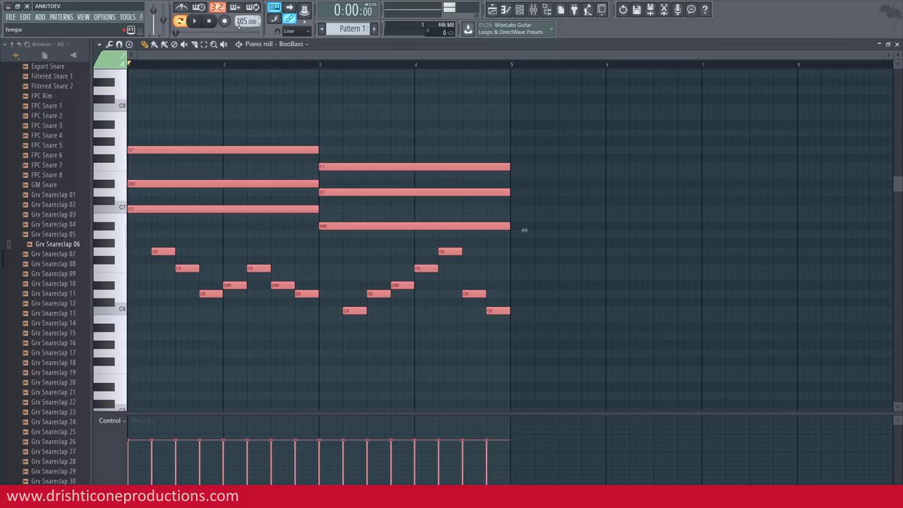
key("space")
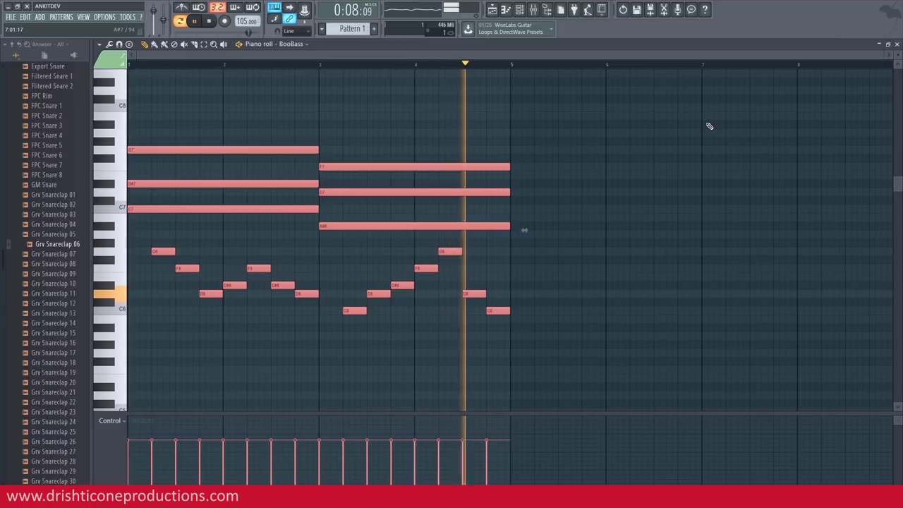
key("space")
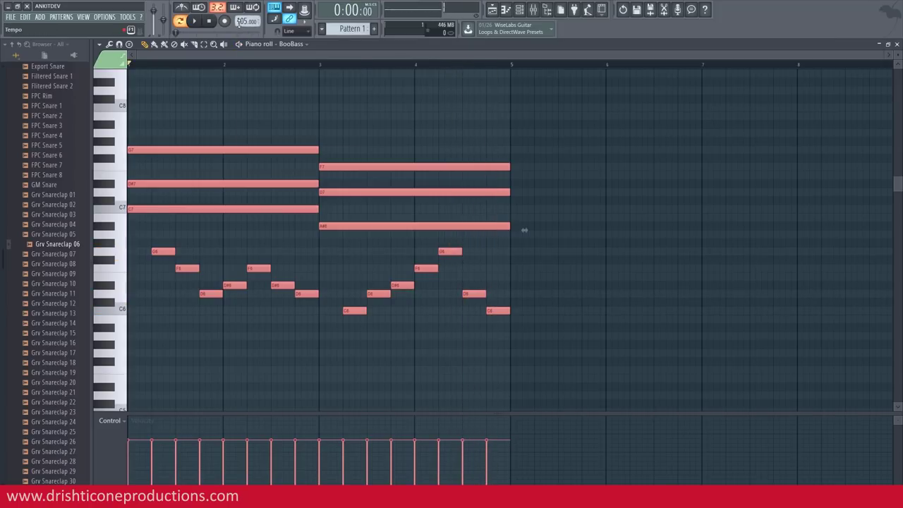
Step: Set the project tempo to 140 BPM and play the BooBass pattern to compare
right_click(240, 21)
left_click(345, 96)
key("space")
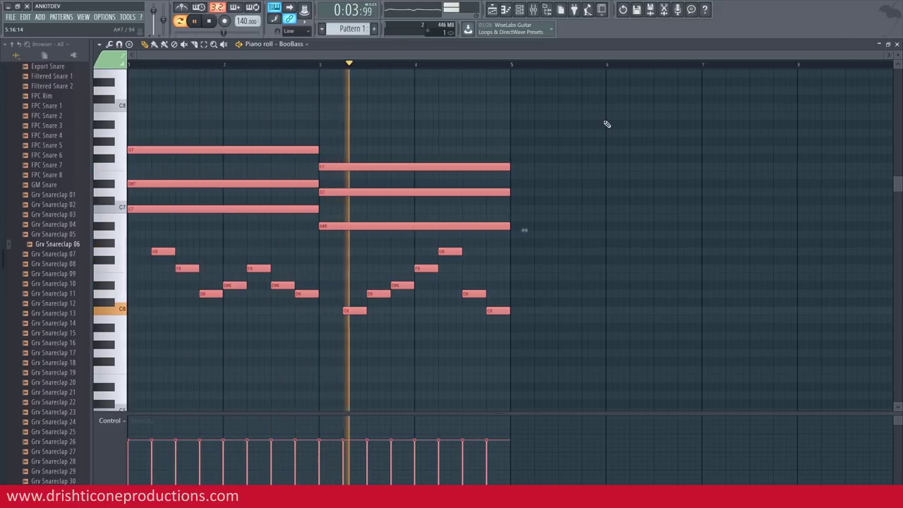
key("space")
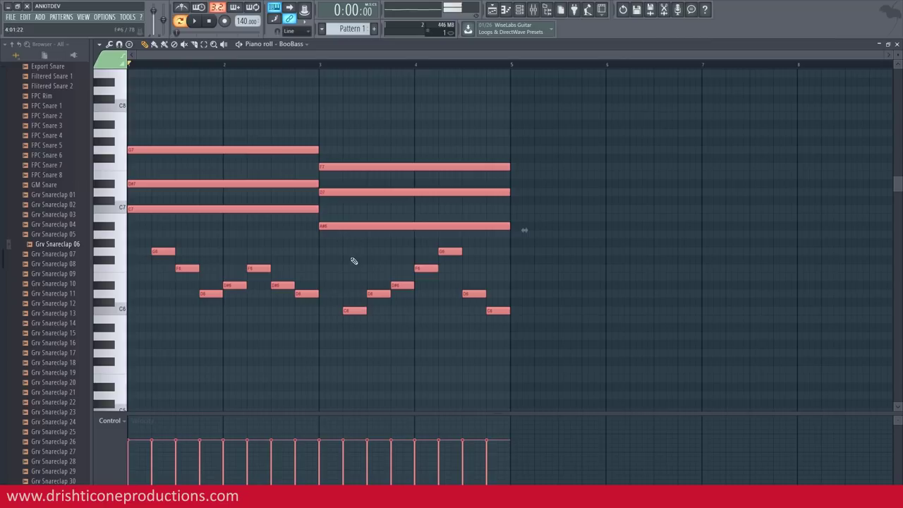
Step: Replace the second D#6 melody note under the first chord with an F6 note slightly further along
left_click(309, 269)
right_click(283, 285)
left_click(261, 268)
left_click(288, 268)
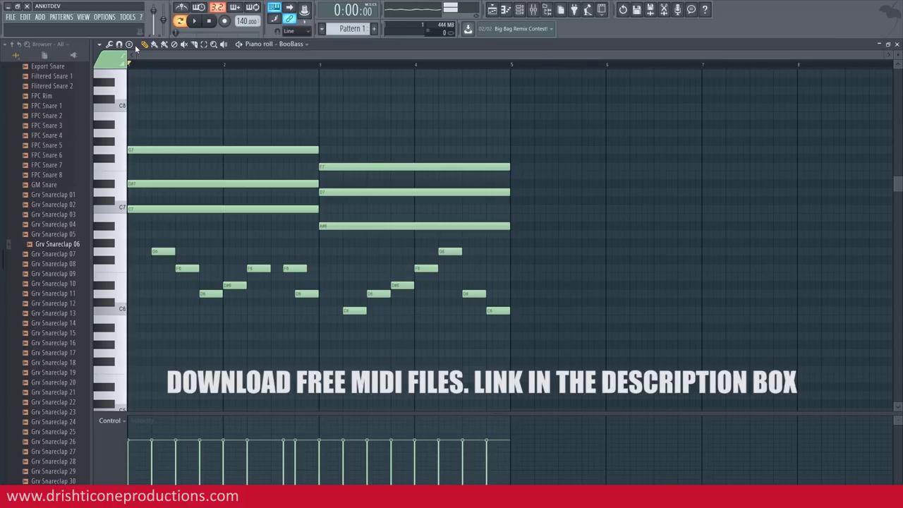
Step: Delete the acasxdcvd file from the midi folder and import G#_80_DEV_01 into the BooBass piano roll
left_click(99, 44)
mouse_move(110, 58)
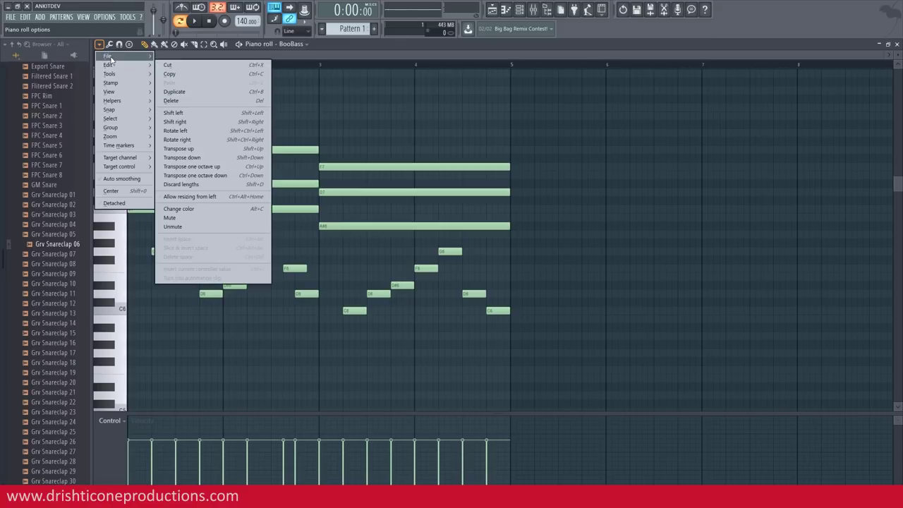
left_click(191, 79)
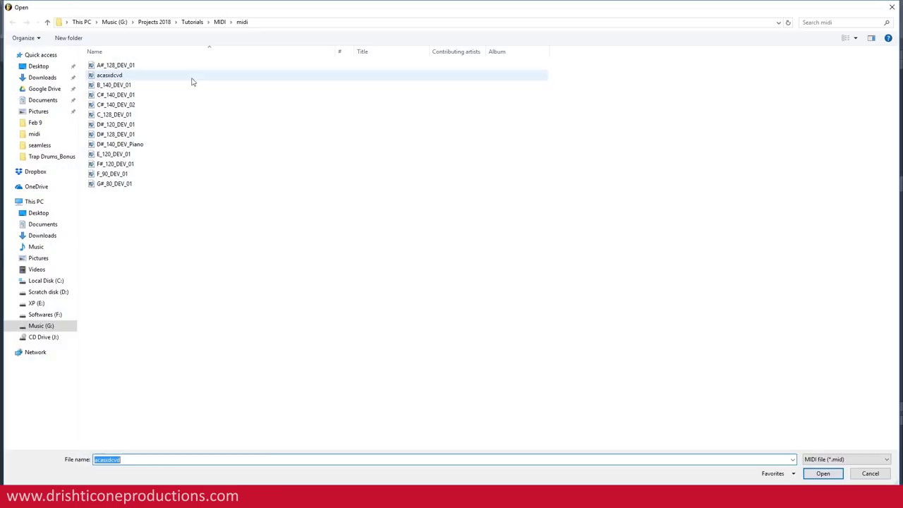
left_click(114, 77)
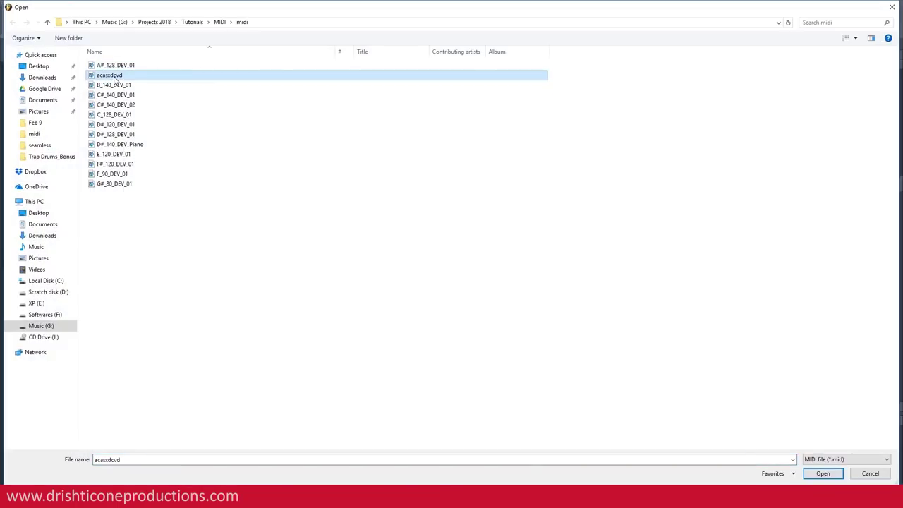
key("Delete")
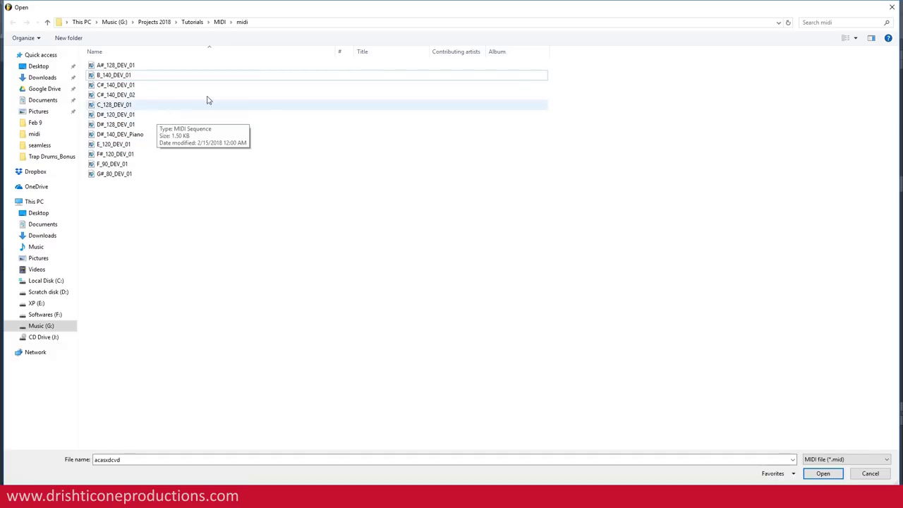
double_click(116, 174)
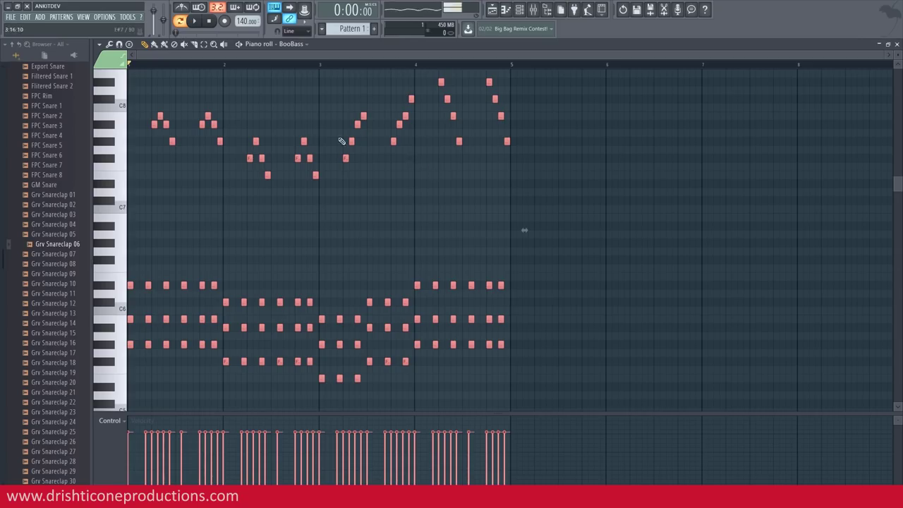
key("space")
Step: Replace the BooBass channel's instrument with FL Keys and play the imported notes in the piano roll
left_click(520, 10)
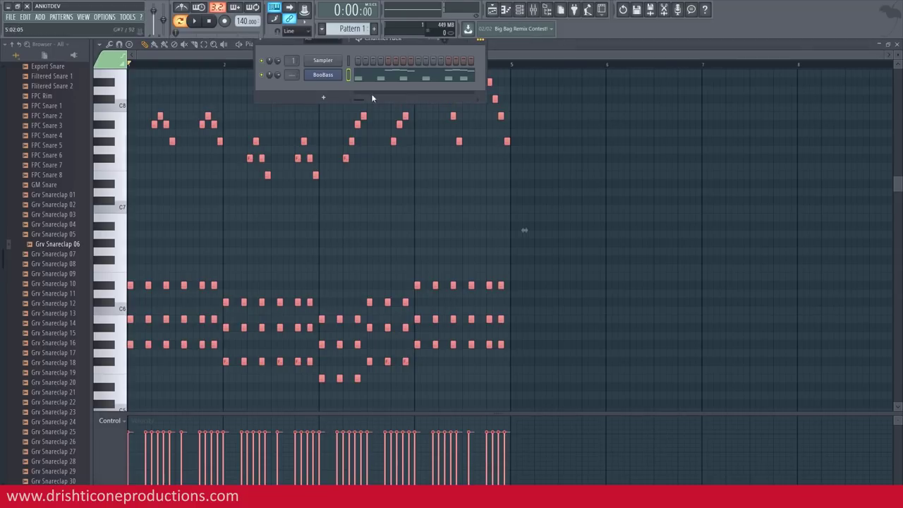
right_click(336, 82)
mouse_move(388, 138)
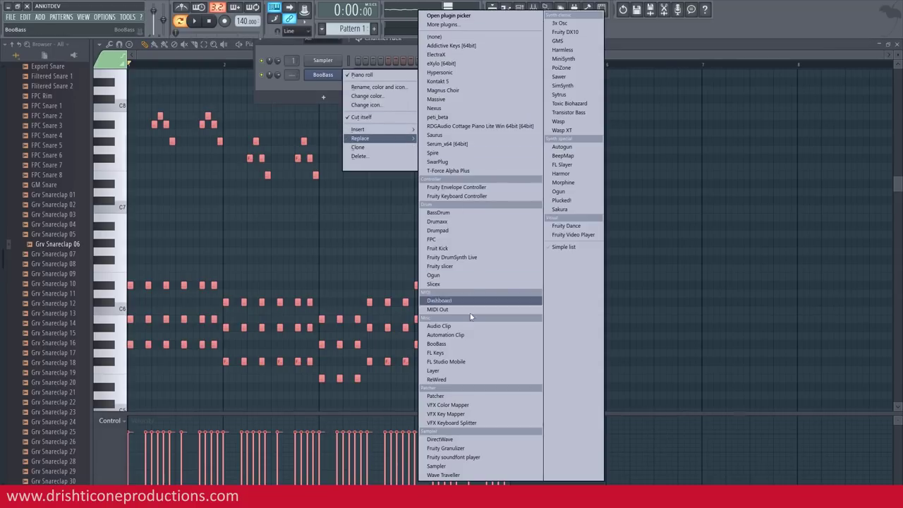
left_click(467, 353)
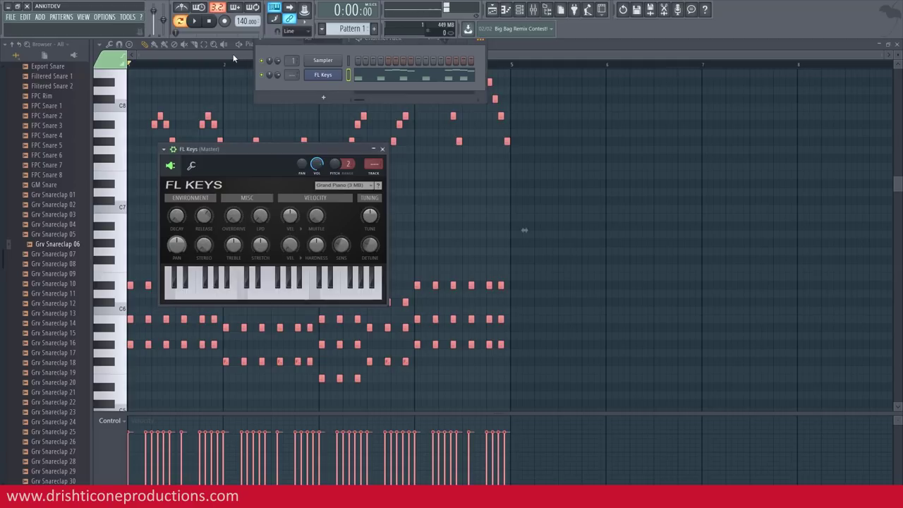
left_click(233, 53)
key("space")
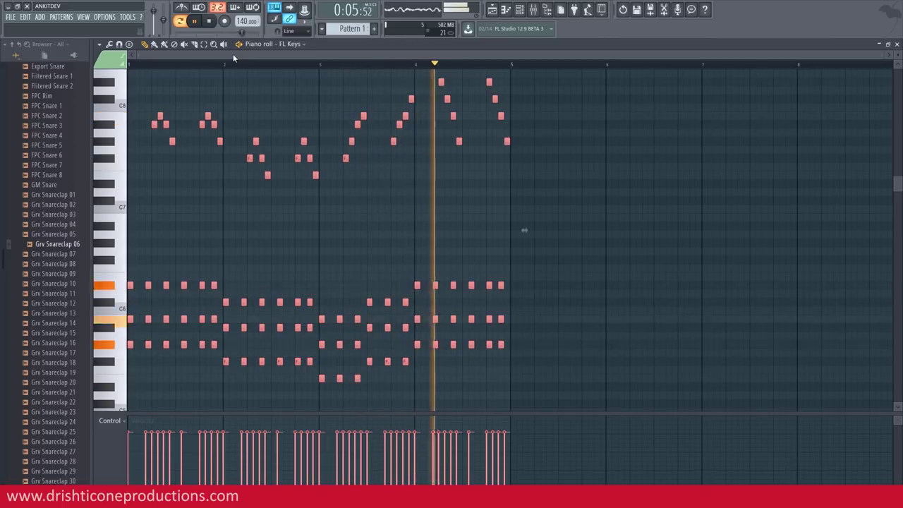
key("space")
Step: Import the C#_140_DEV_02 MIDI file into the FL Keys piano roll and play it
left_click(99, 43)
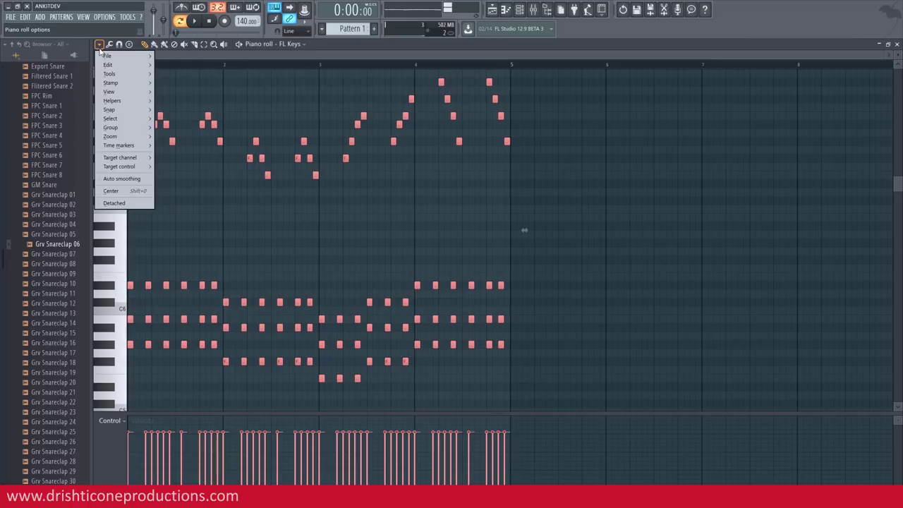
mouse_move(107, 56)
left_click(189, 76)
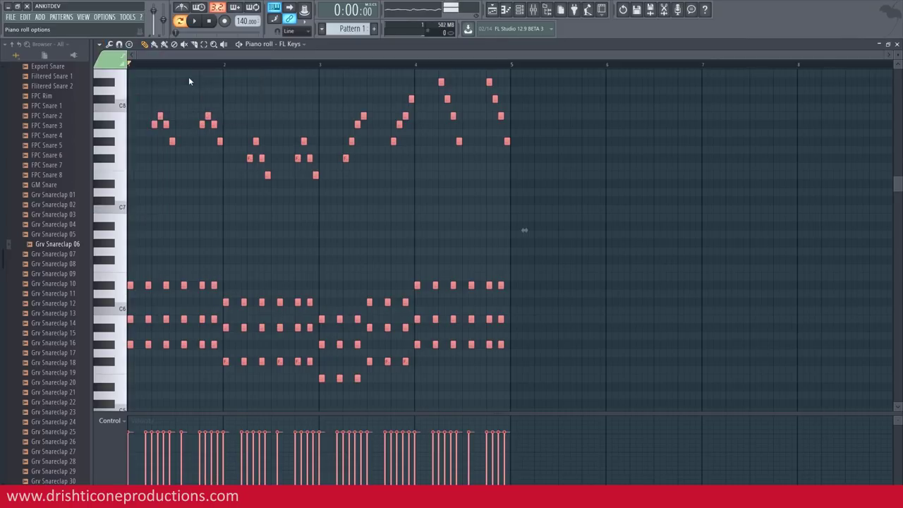
double_click(134, 95)
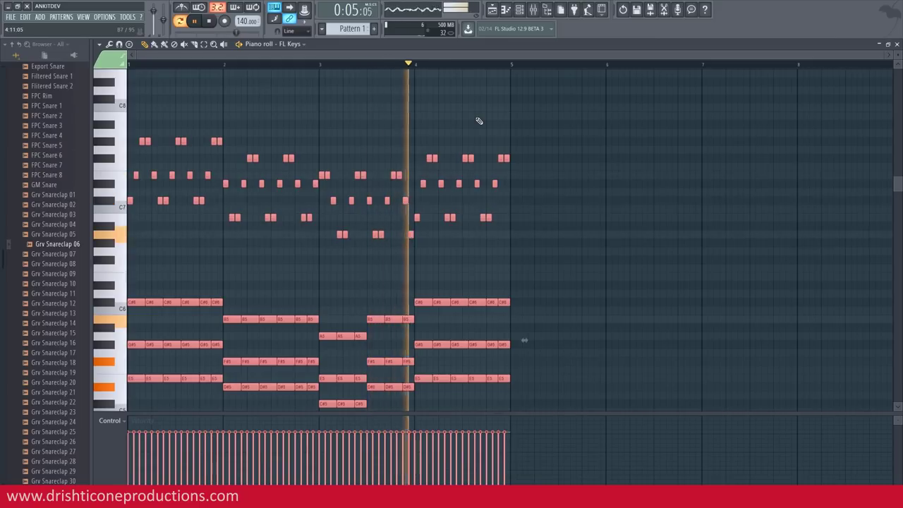
key("space")
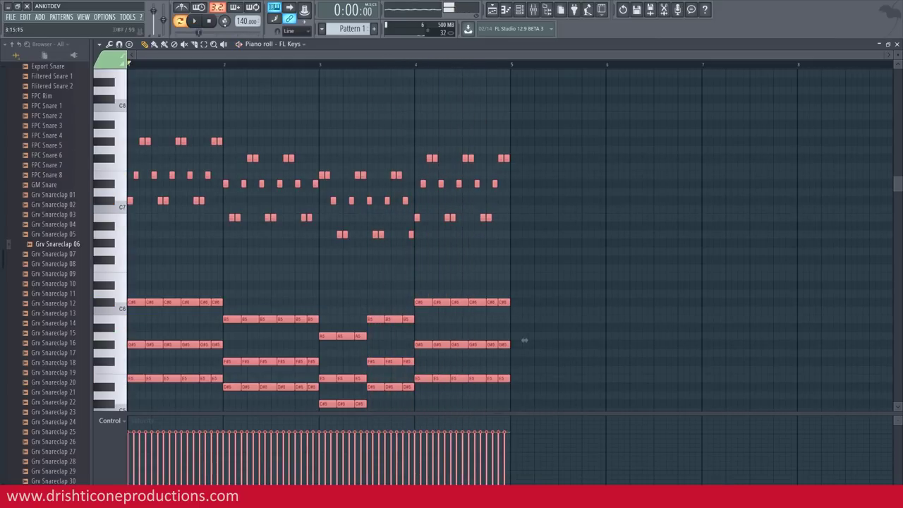
Step: Import the D#_140_DEV_Piano MIDI file into the FL Keys piano roll and play it
left_click(100, 44)
mouse_move(110, 58)
left_click(201, 76)
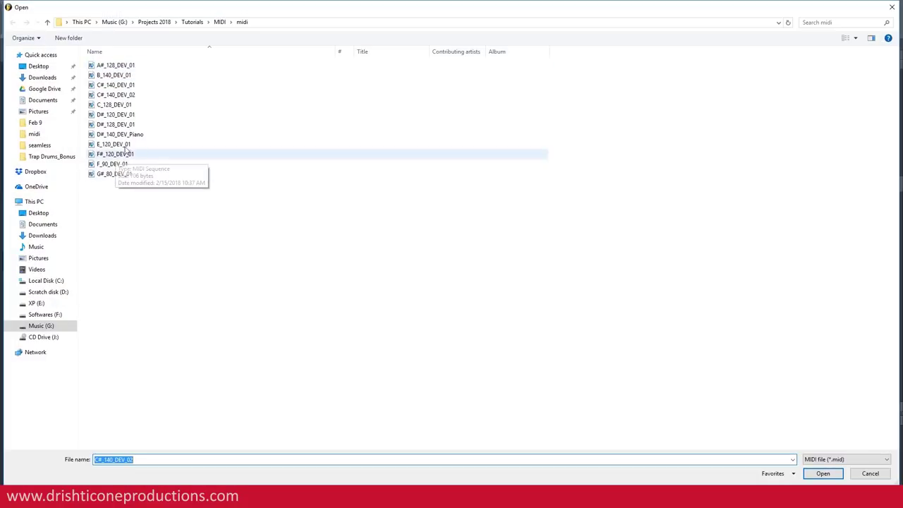
double_click(129, 135)
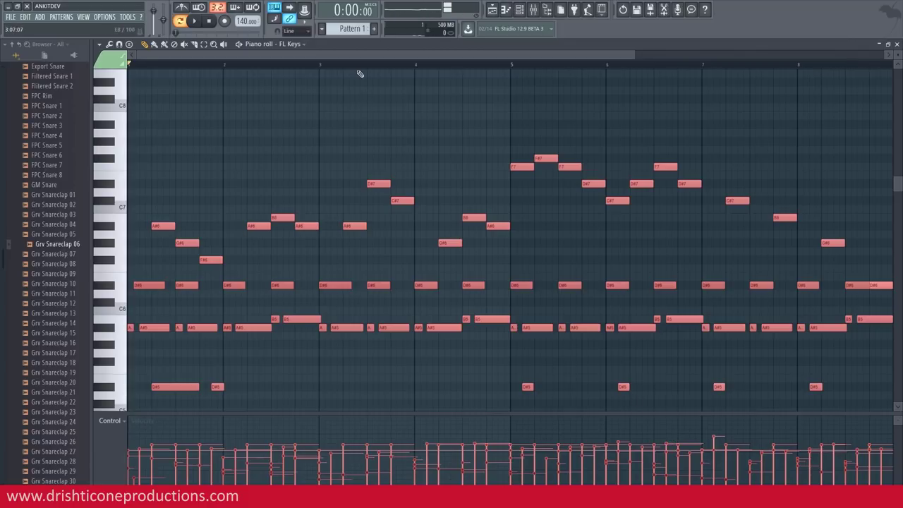
key("space")
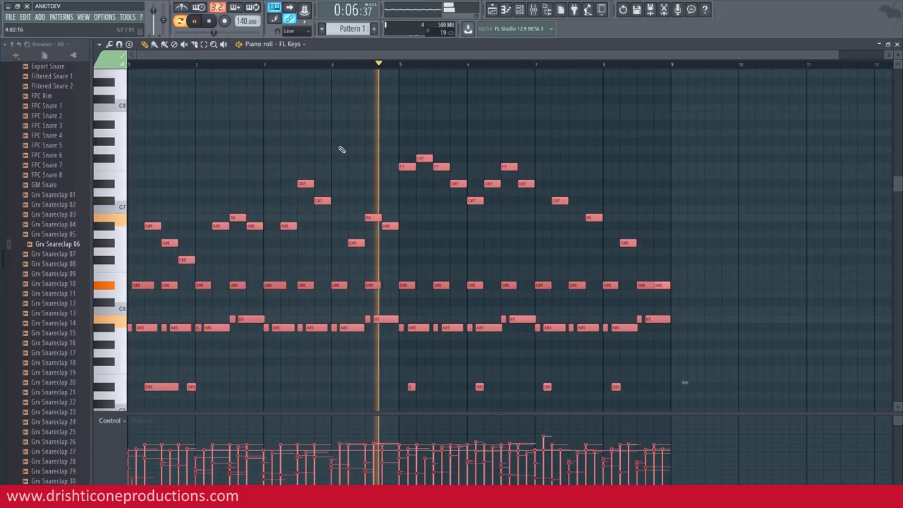
scroll(341, 149, "down", 5)
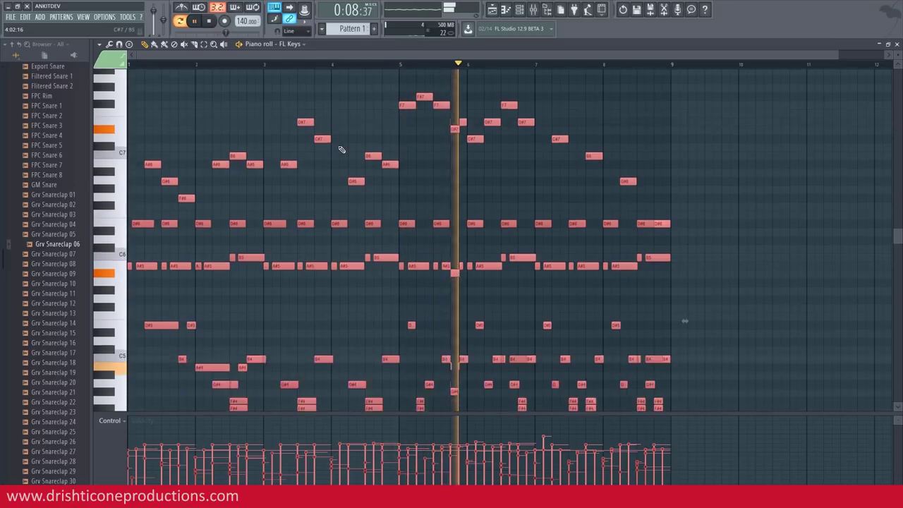
Step: Examine the low and high notes of the imported piano pattern during playback and stop the playback
scroll(340, 150, "down", 8)
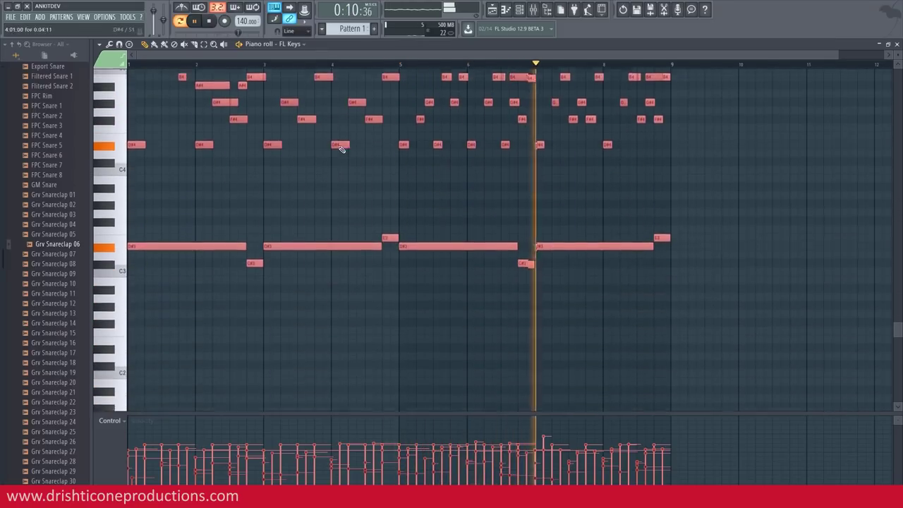
scroll(423, 196, "up", 7)
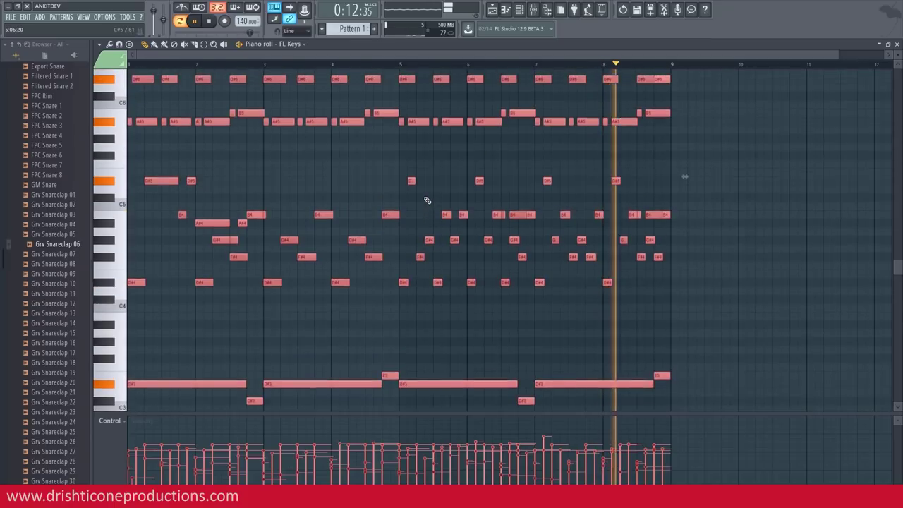
scroll(427, 200, "up", 1)
key("space")
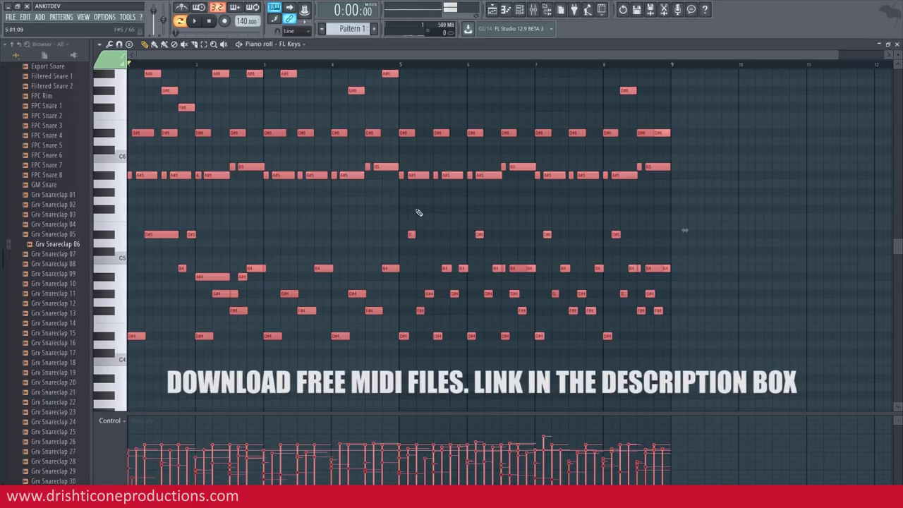
Step: Deselect all the imported notes in the FL Keys piano roll
scroll(384, 258, "down", 6)
scroll(383, 259, "up", 7)
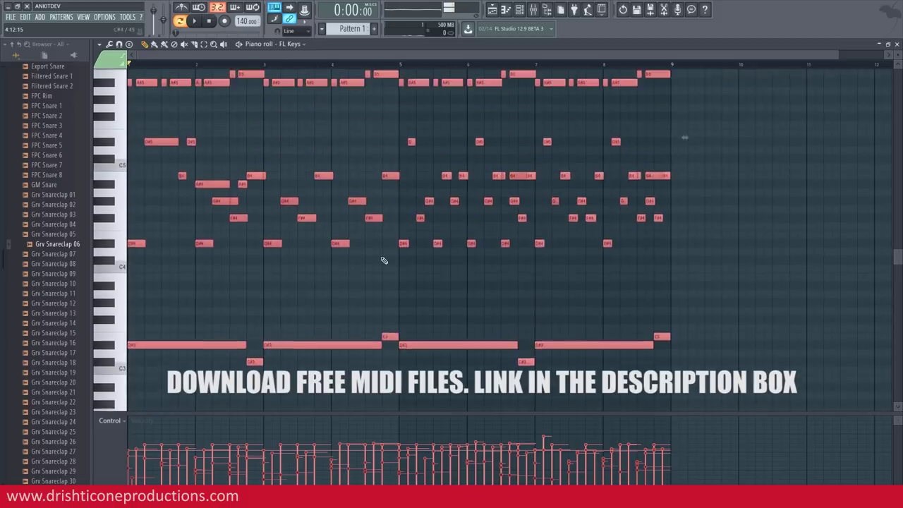
scroll(240, 201, "up", 5)
key("ctrl+d")
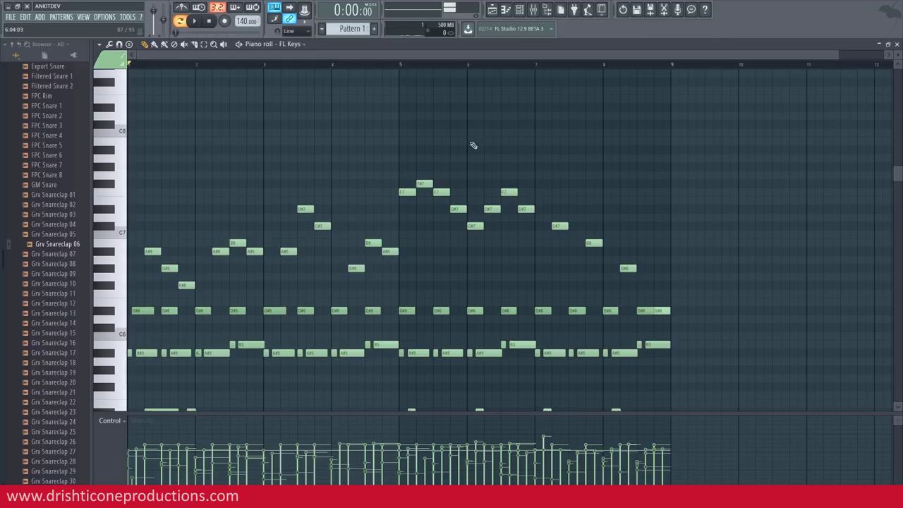
scroll(457, 71, "down", 2)
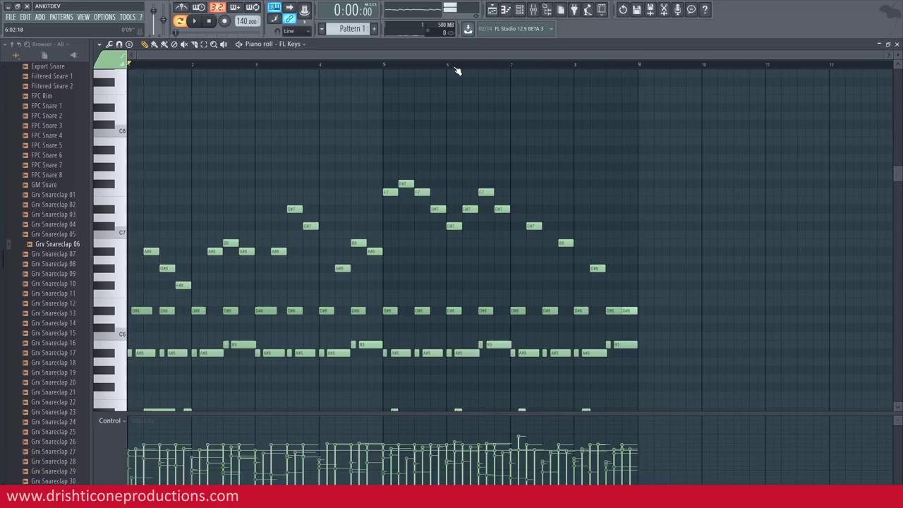
scroll(457, 120, "down", 5)
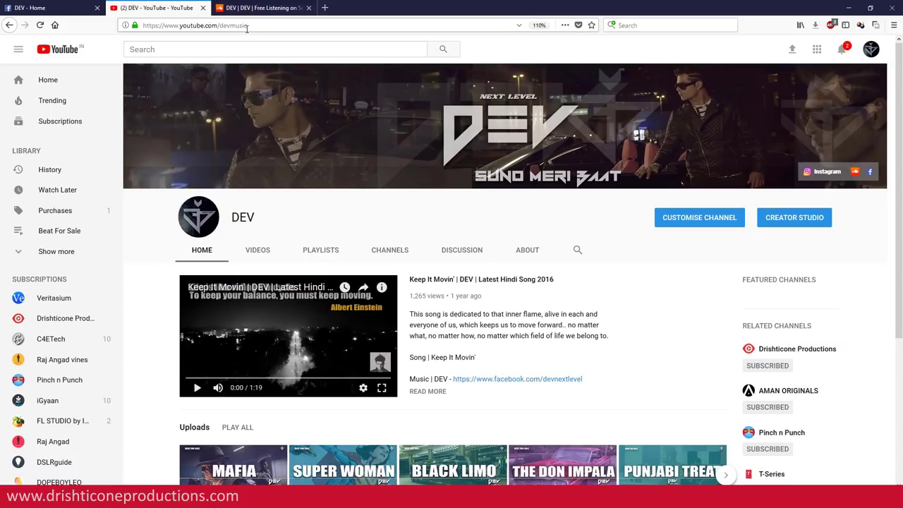
Step: Switch to the web browser and view the DEV Facebook page and the DEV SoundCloud profile
left_click(84, 8)
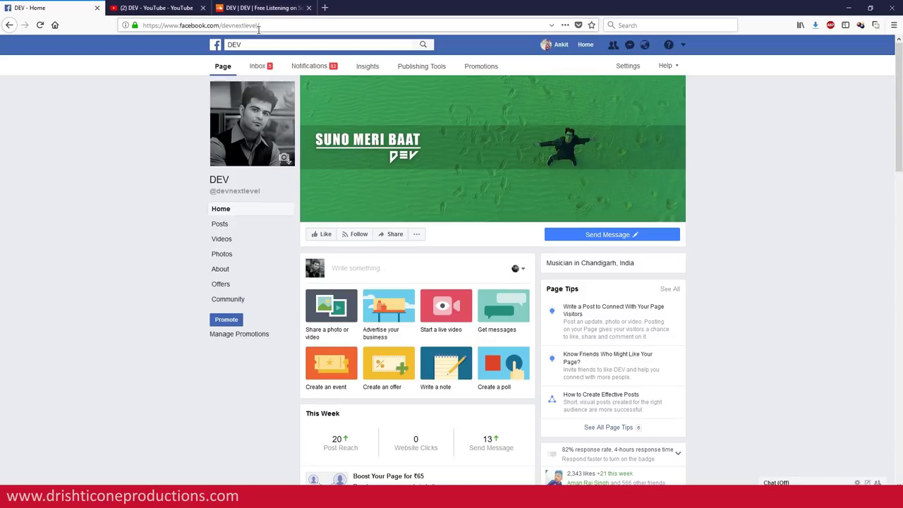
left_click(268, 7)
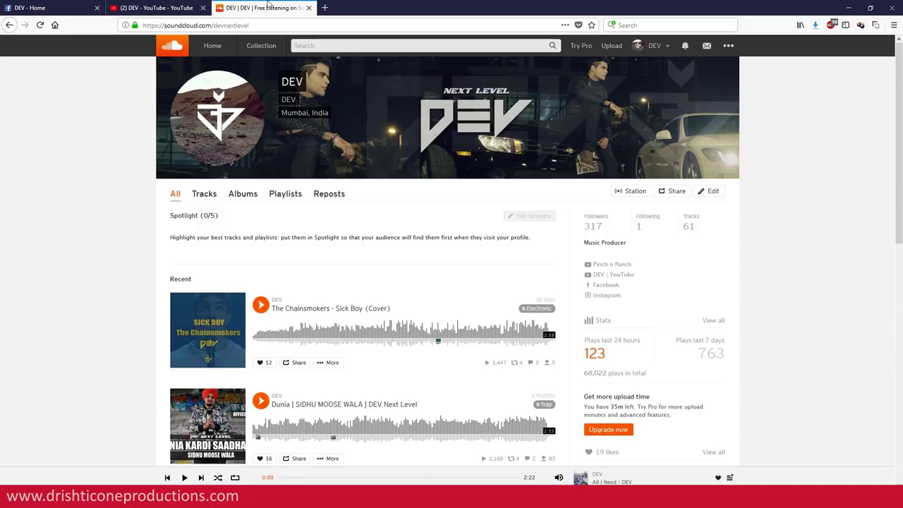